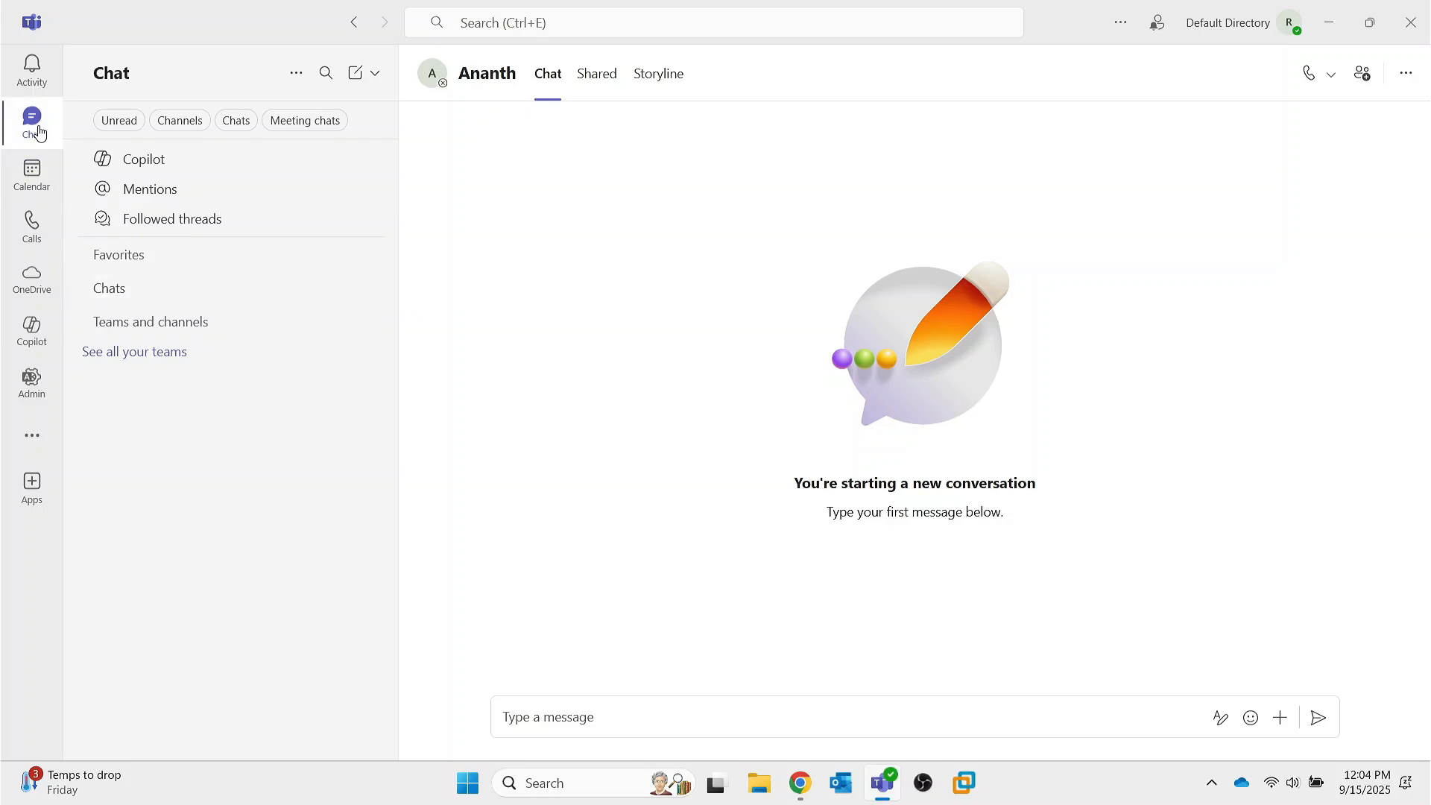
# - Expand the chat list, search for "test" and open the conversation with test user from the recent message
pyautogui.click(87, 290)
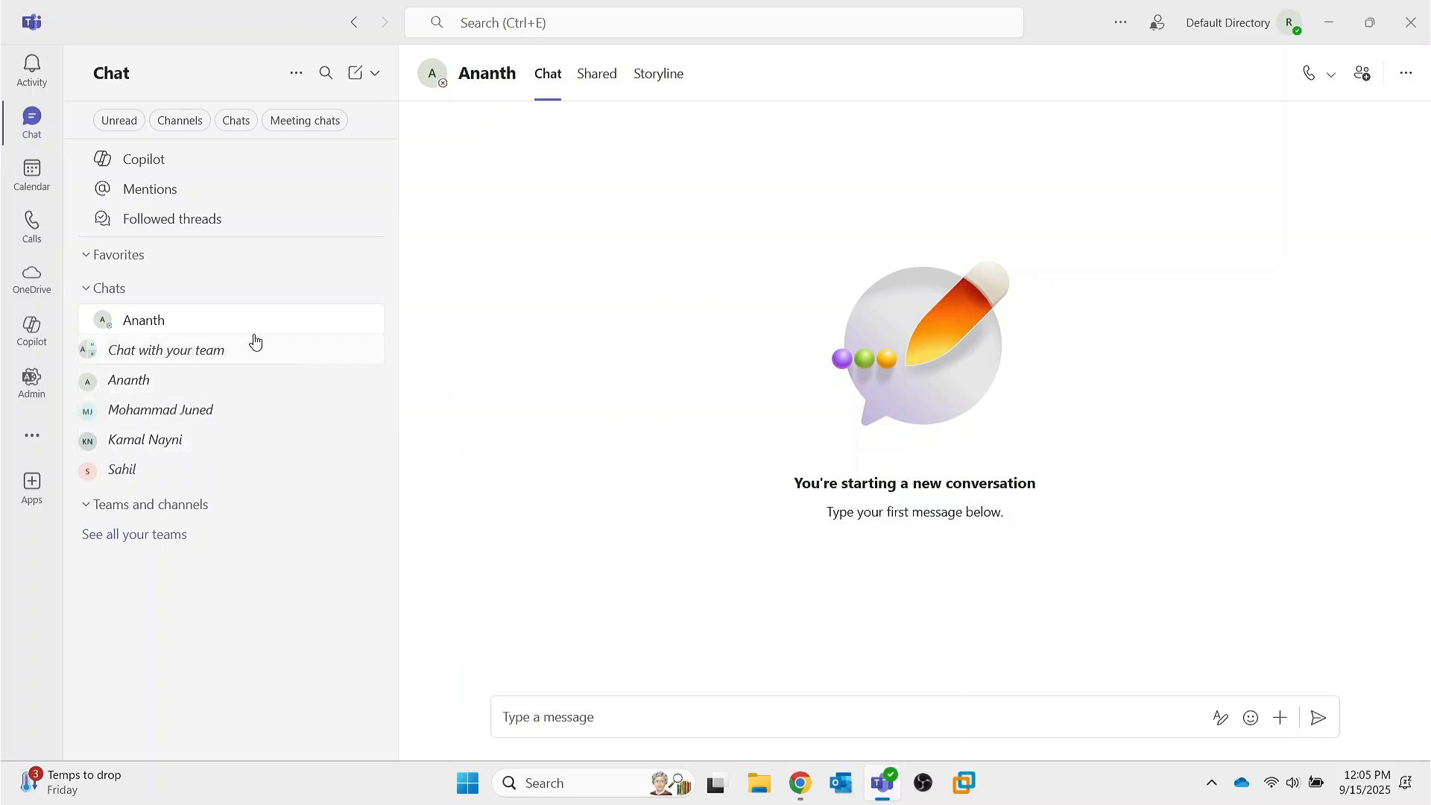
pyautogui.click(497, 23)
pyautogui.write('test')
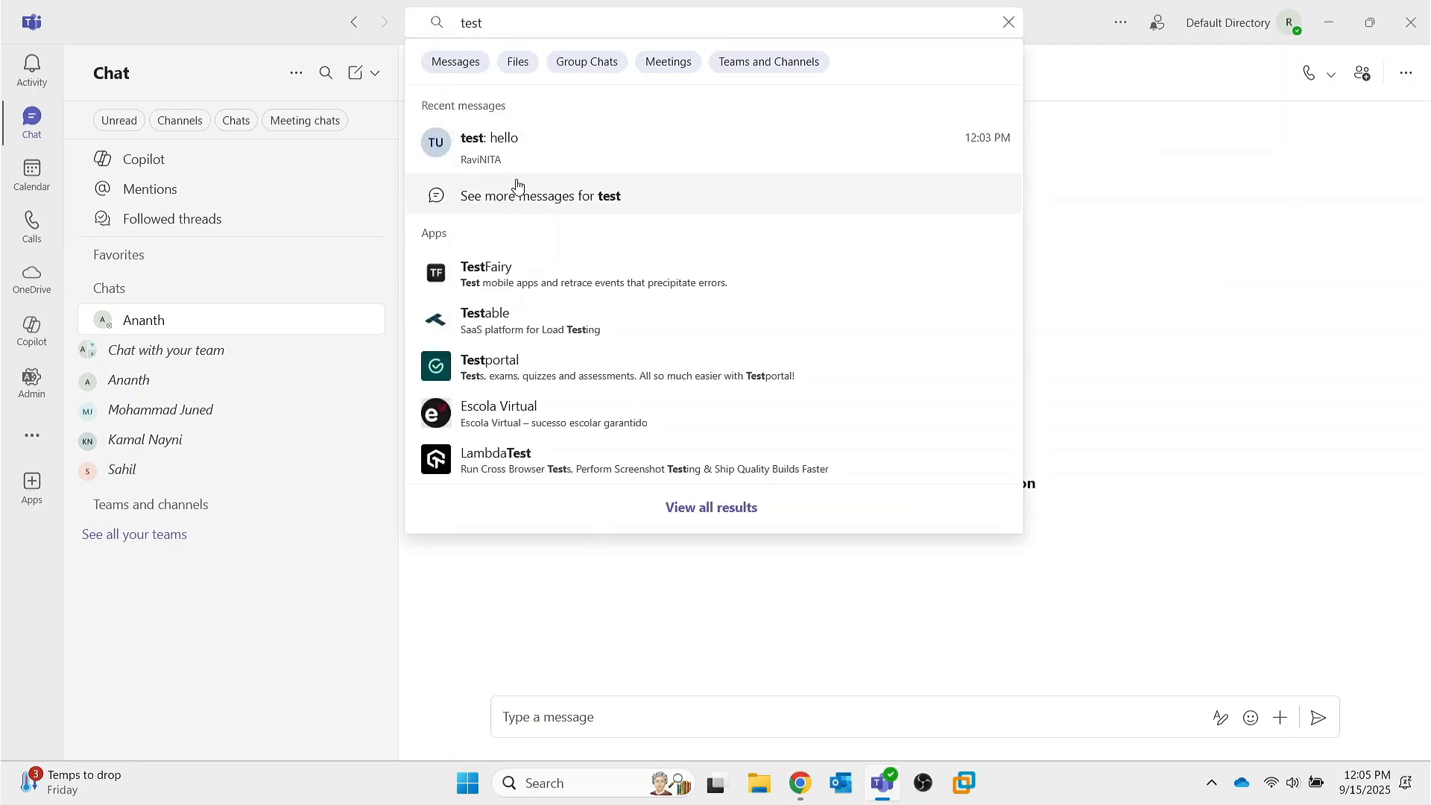
pyautogui.click(498, 148)
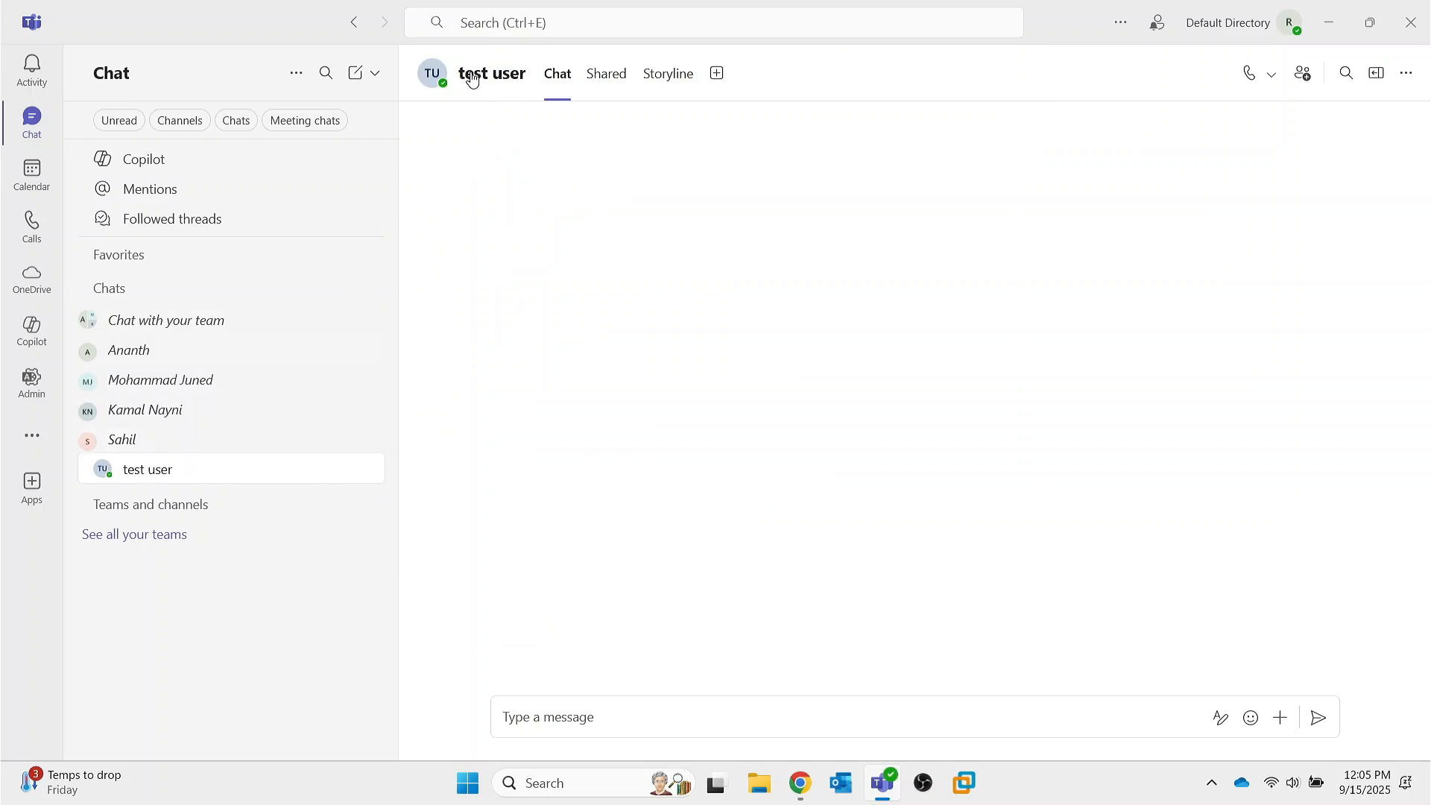
# - Send the message "Hello" to test user
pyautogui.click(562, 720)
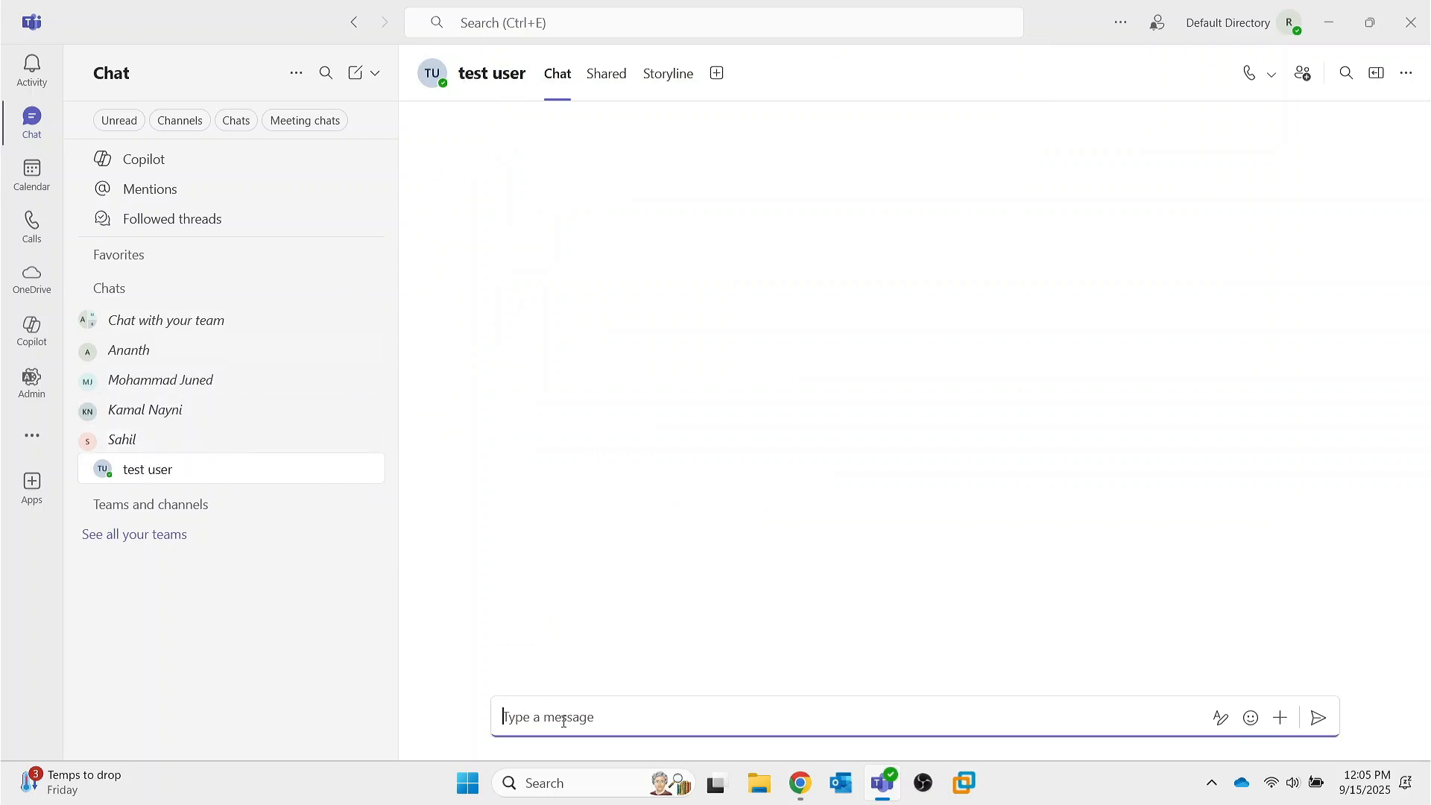
pyautogui.write('Hello')
pyautogui.click(1318, 718)
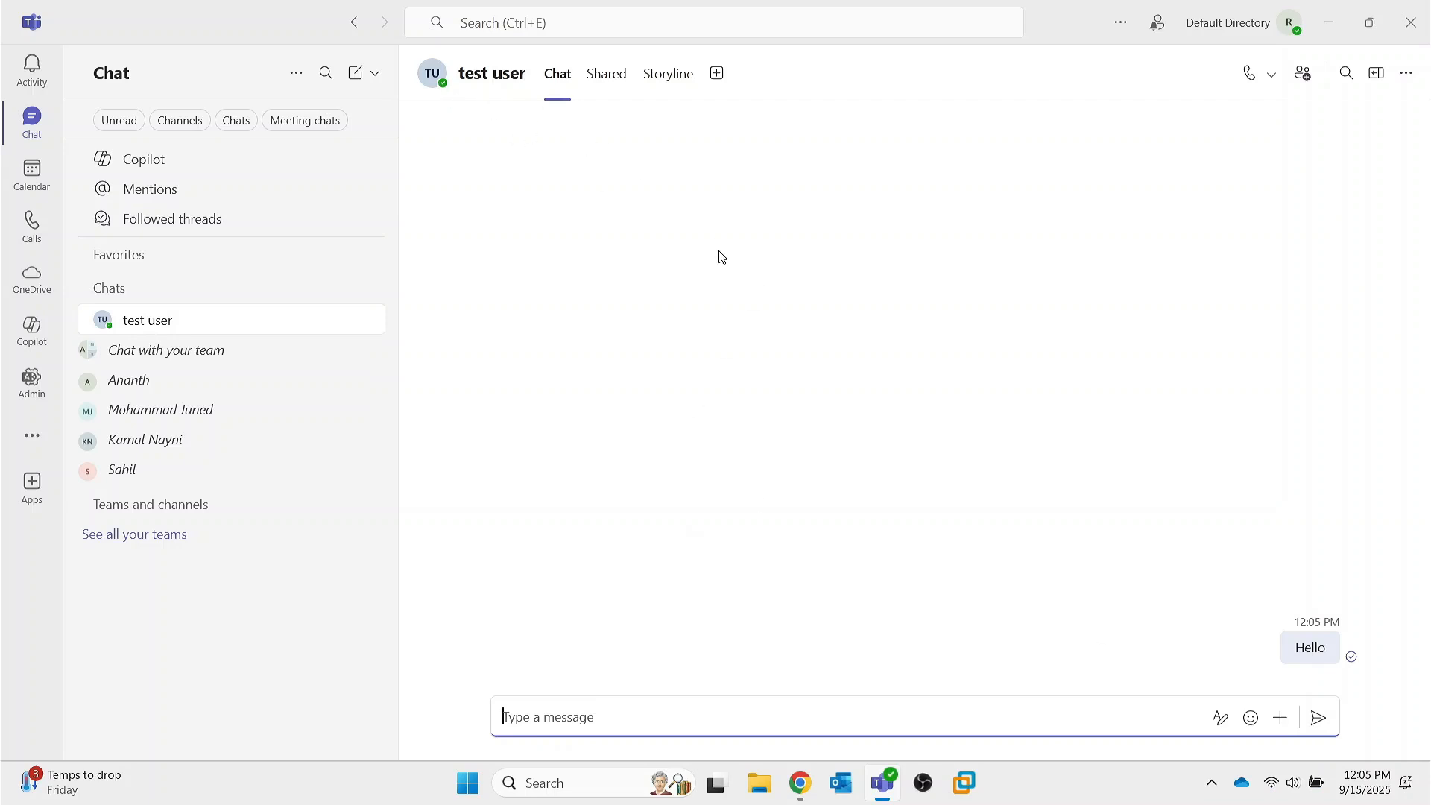
# - Switch to Windows Sandbox to check the "Hello" message in the recipient's chat, and return to the Teams desktop app
pyautogui.press('ctrl+super+Right')
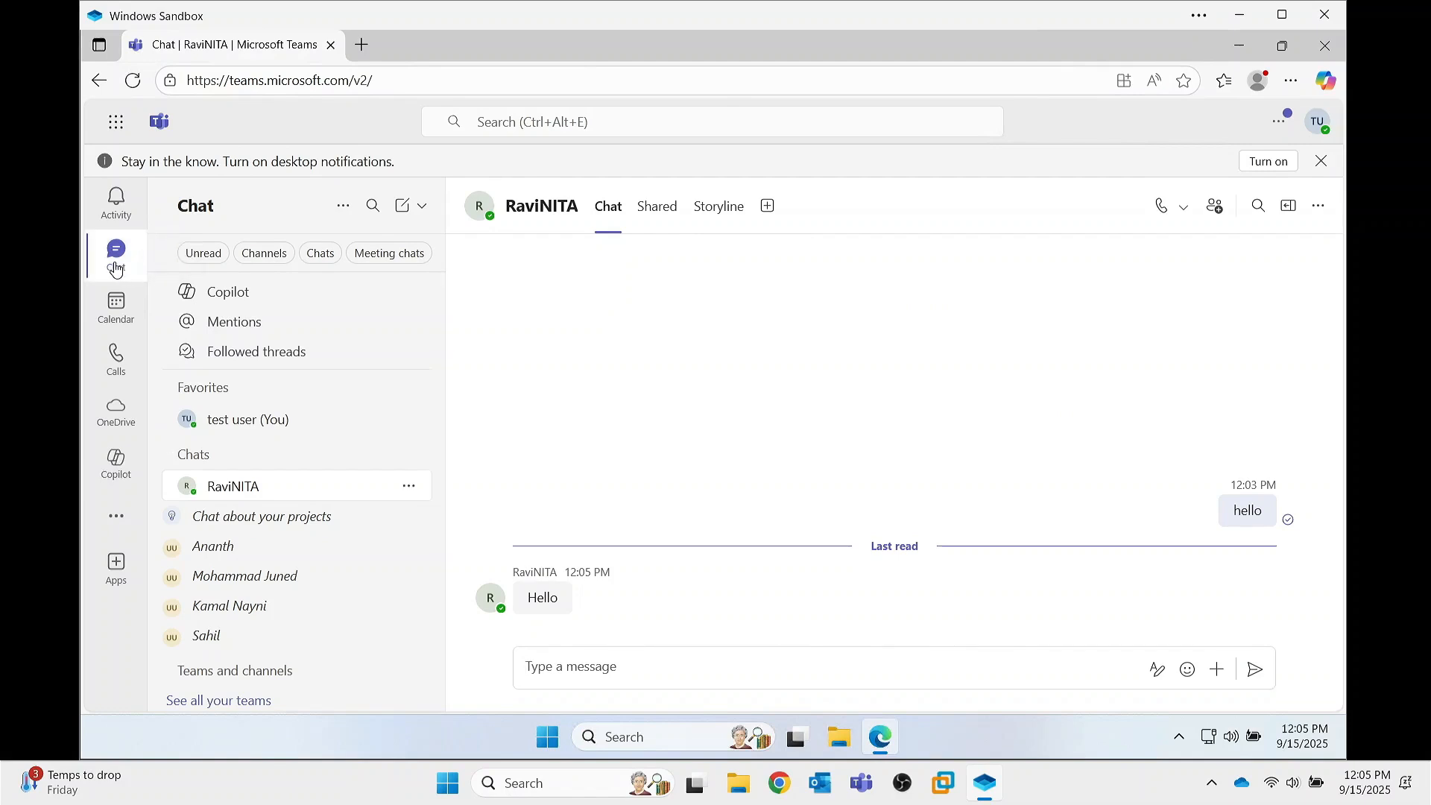
pyautogui.moveTo(611, 605)
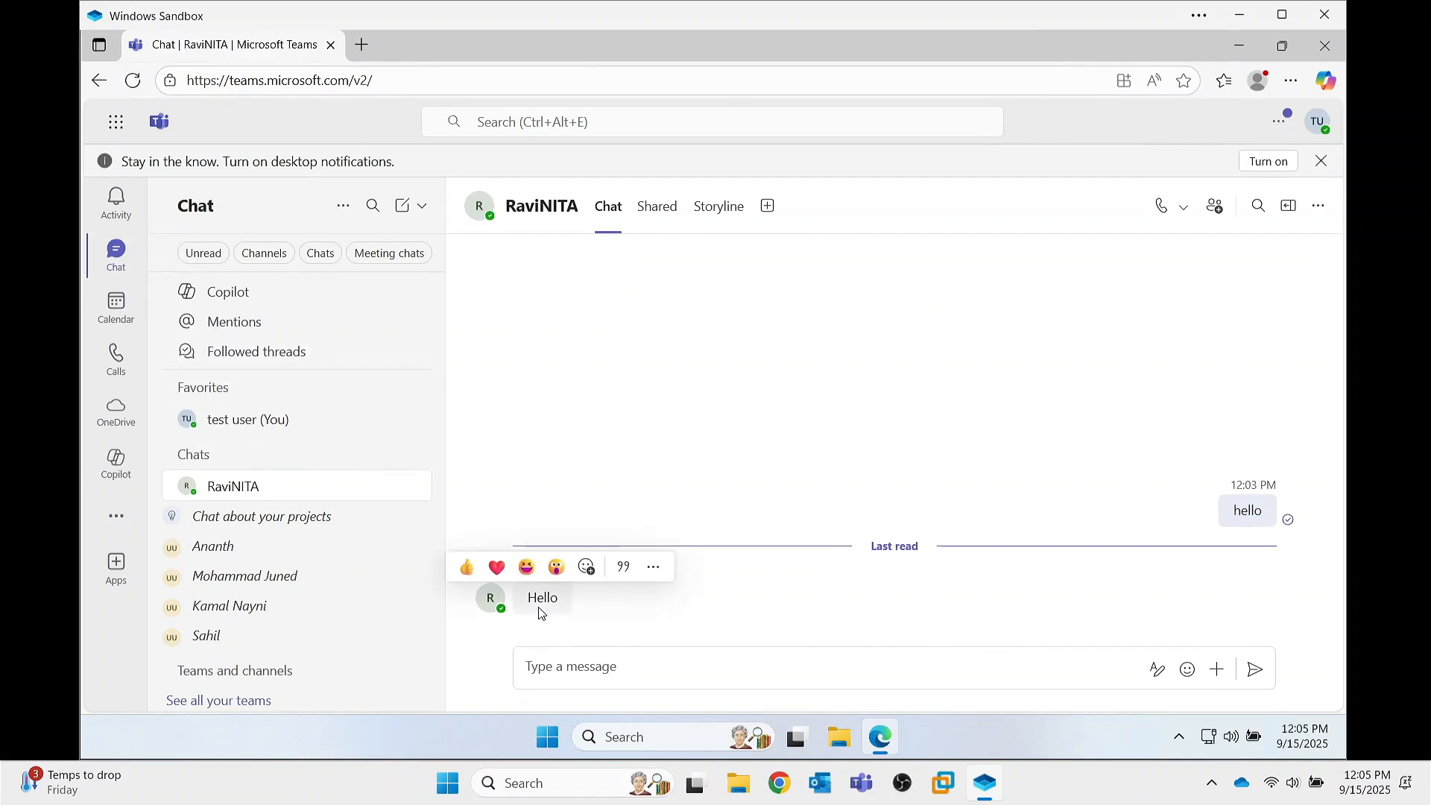
pyautogui.press('ctrl+super+Right')
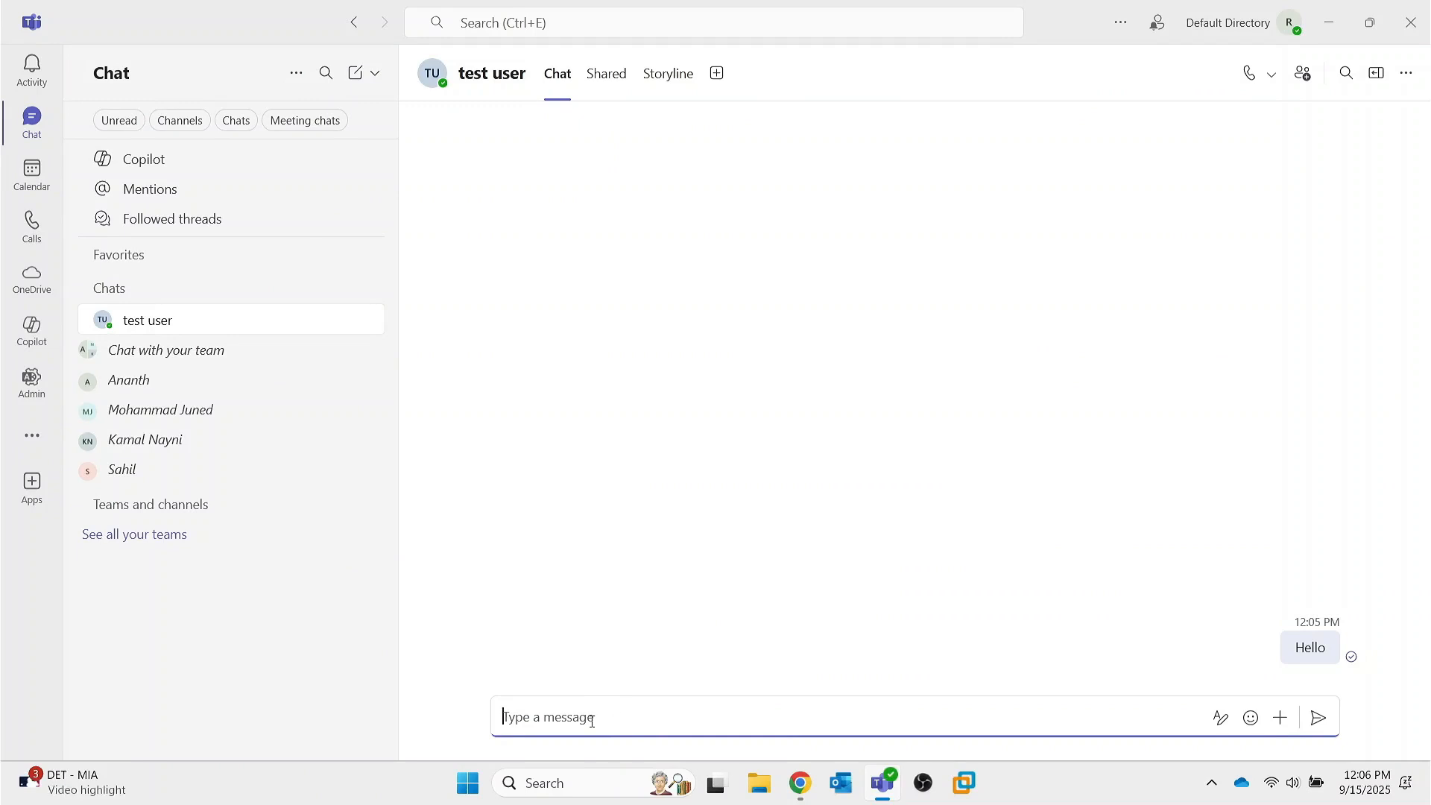
# - Enter the "Lorem ipsum dolor sit amet" paragraph as a new message, removing its bold and making it italic and underlined
pyautogui.write('Lorem ipsum dolor sit amet, consectetur adipiscing elit. Sed do eiusmod tempor incididunt ut labore et dolore magna aliqua. Ut enim ad minim veniam, quis nostrud exercitation ullamco laboris nisi ut aliquip ex ea commodo consequat. Duis aute irure dolor in reprehenderit in voluptate velit esse cillum dolore eu fugiat nulla pariatur. Excepteur sint occaecat cupidatat non proident, sunt in culpa qui officia deserunt mollit anim id est laborum.')
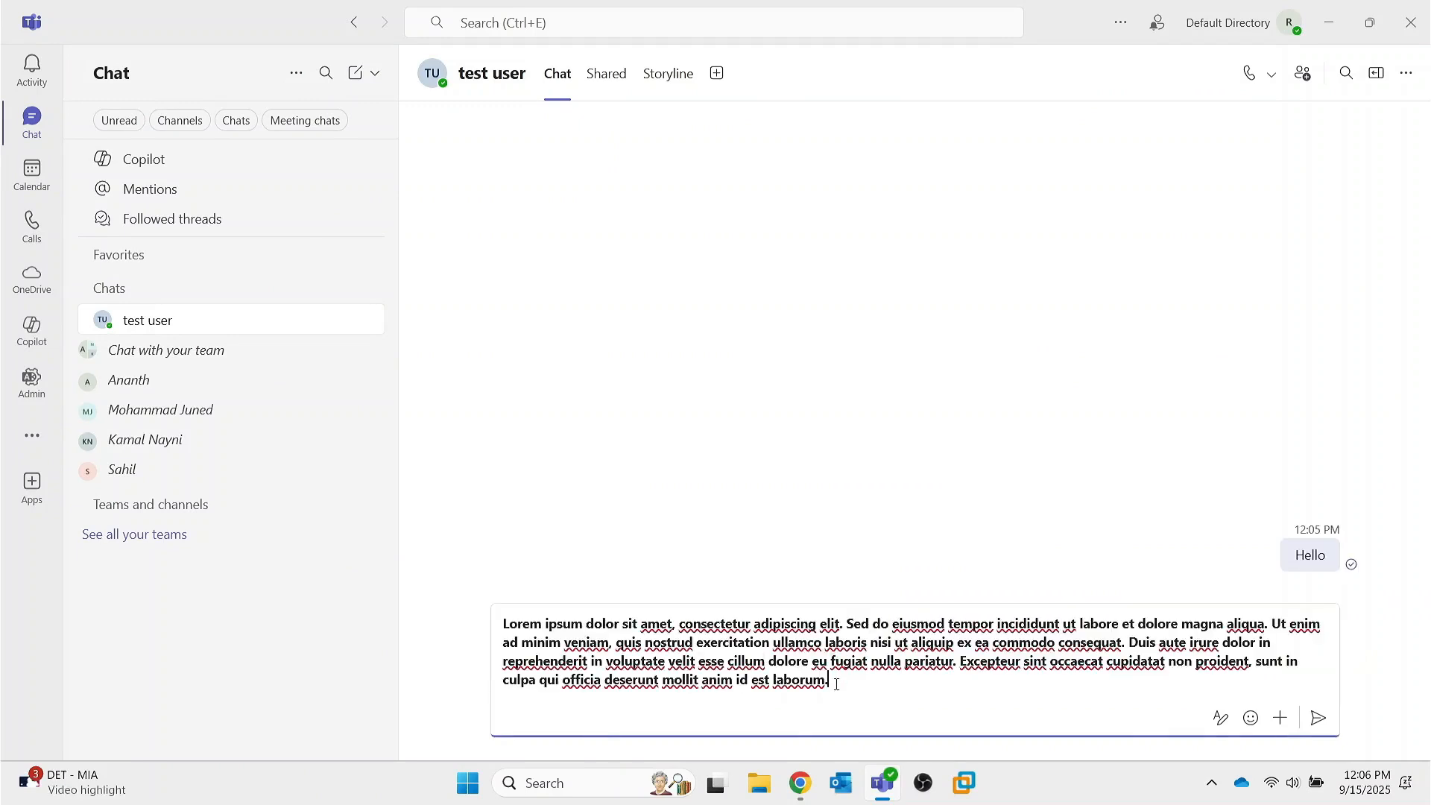
pyautogui.moveTo(827, 680); pyautogui.dragTo(499, 620)
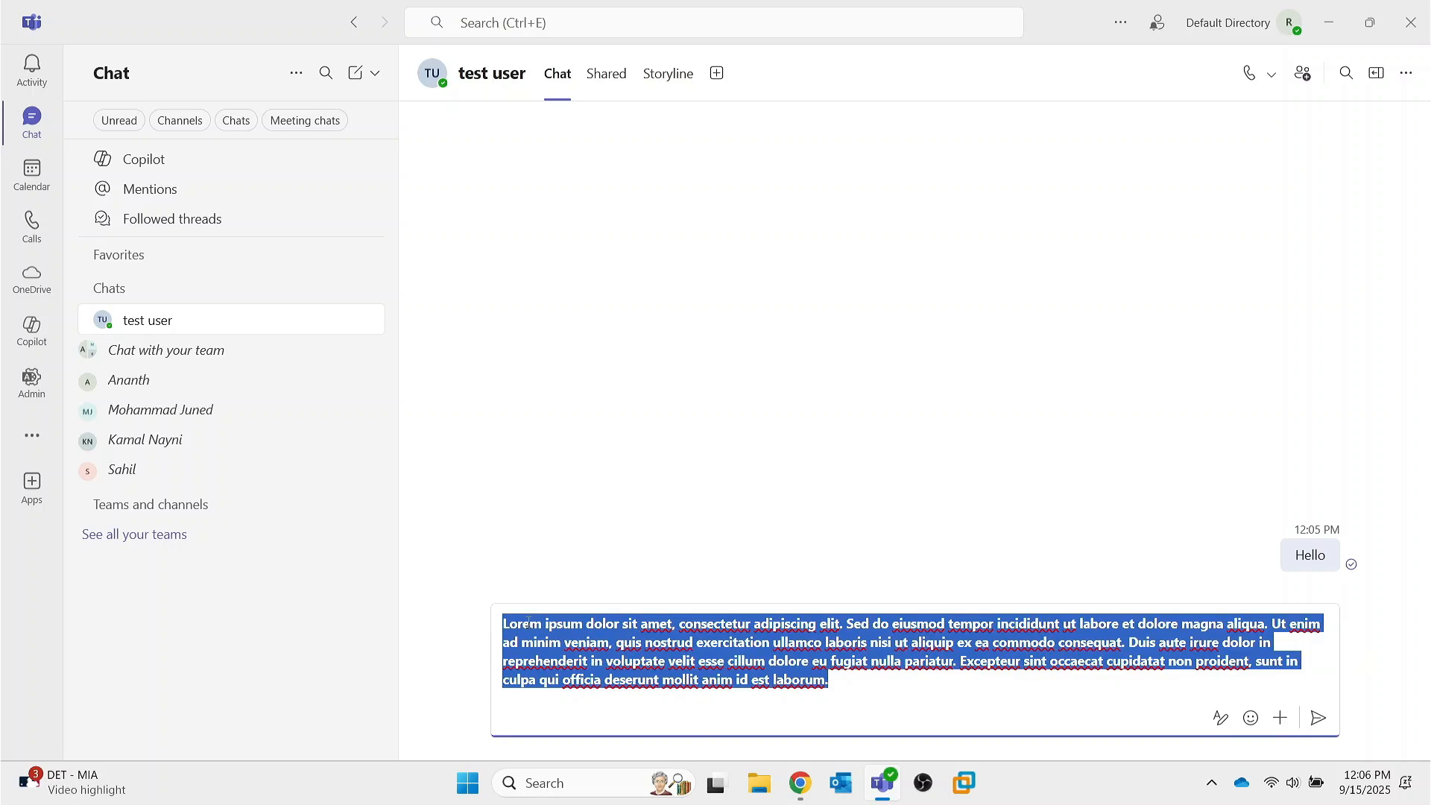
pyautogui.click(1220, 720)
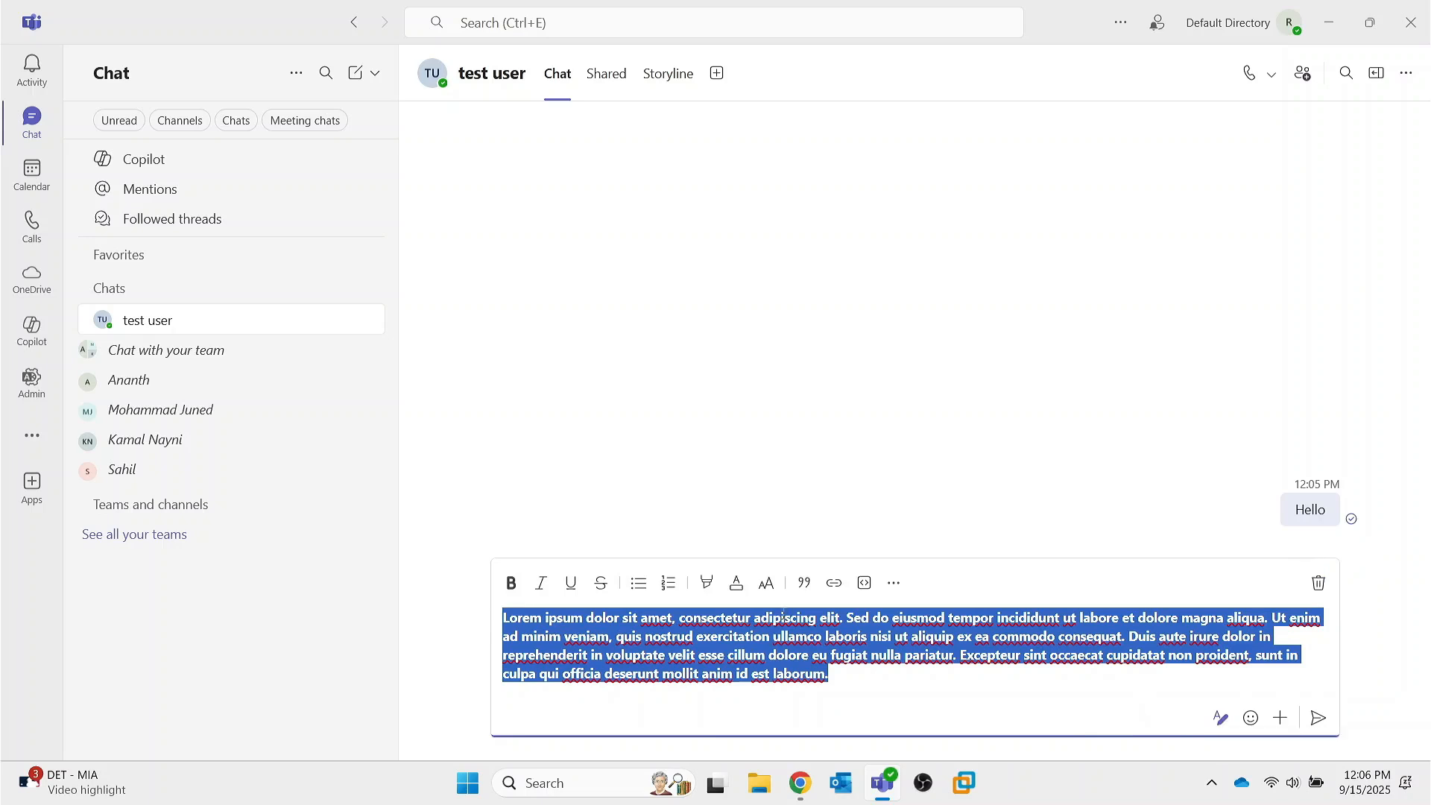
pyautogui.click(511, 585)
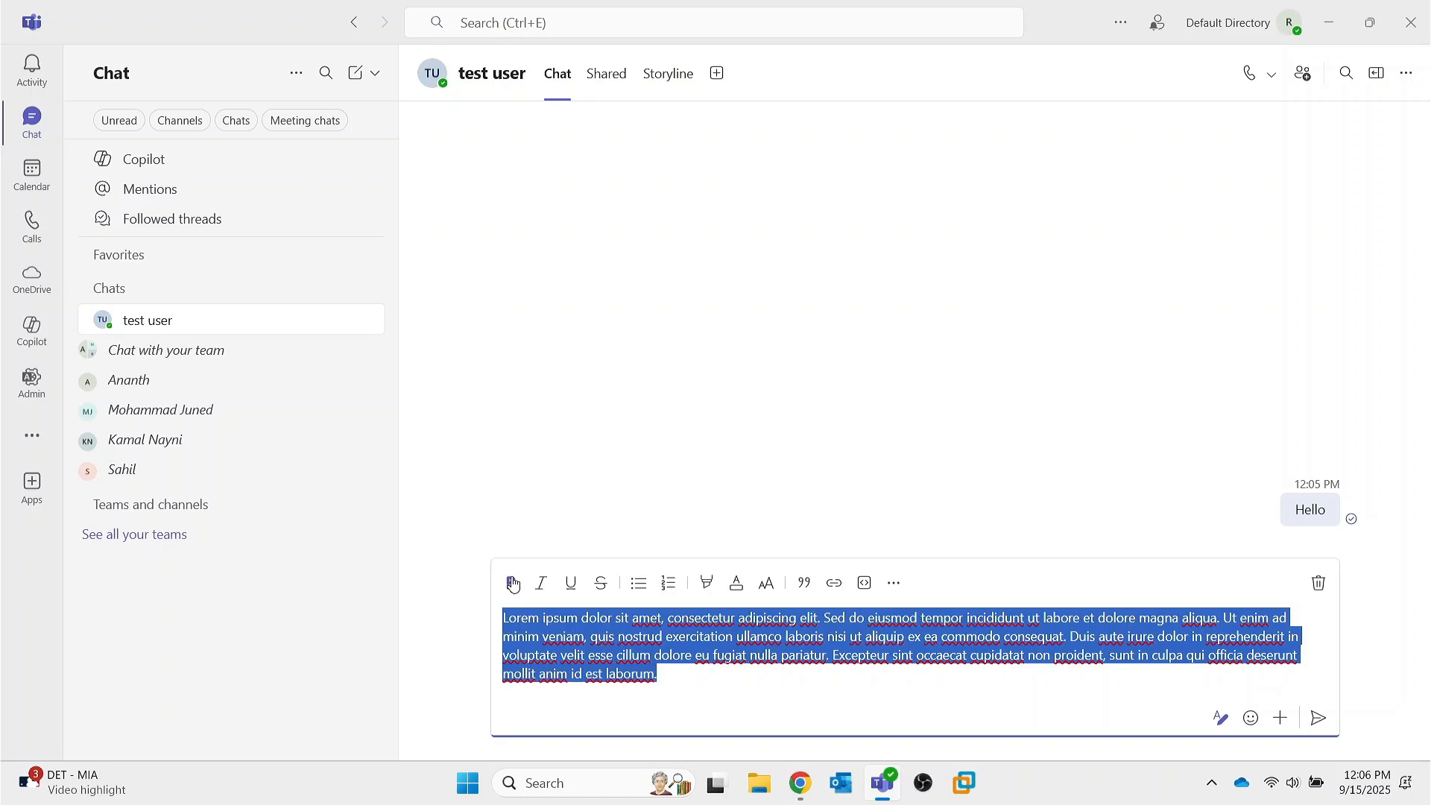
pyautogui.click(542, 586)
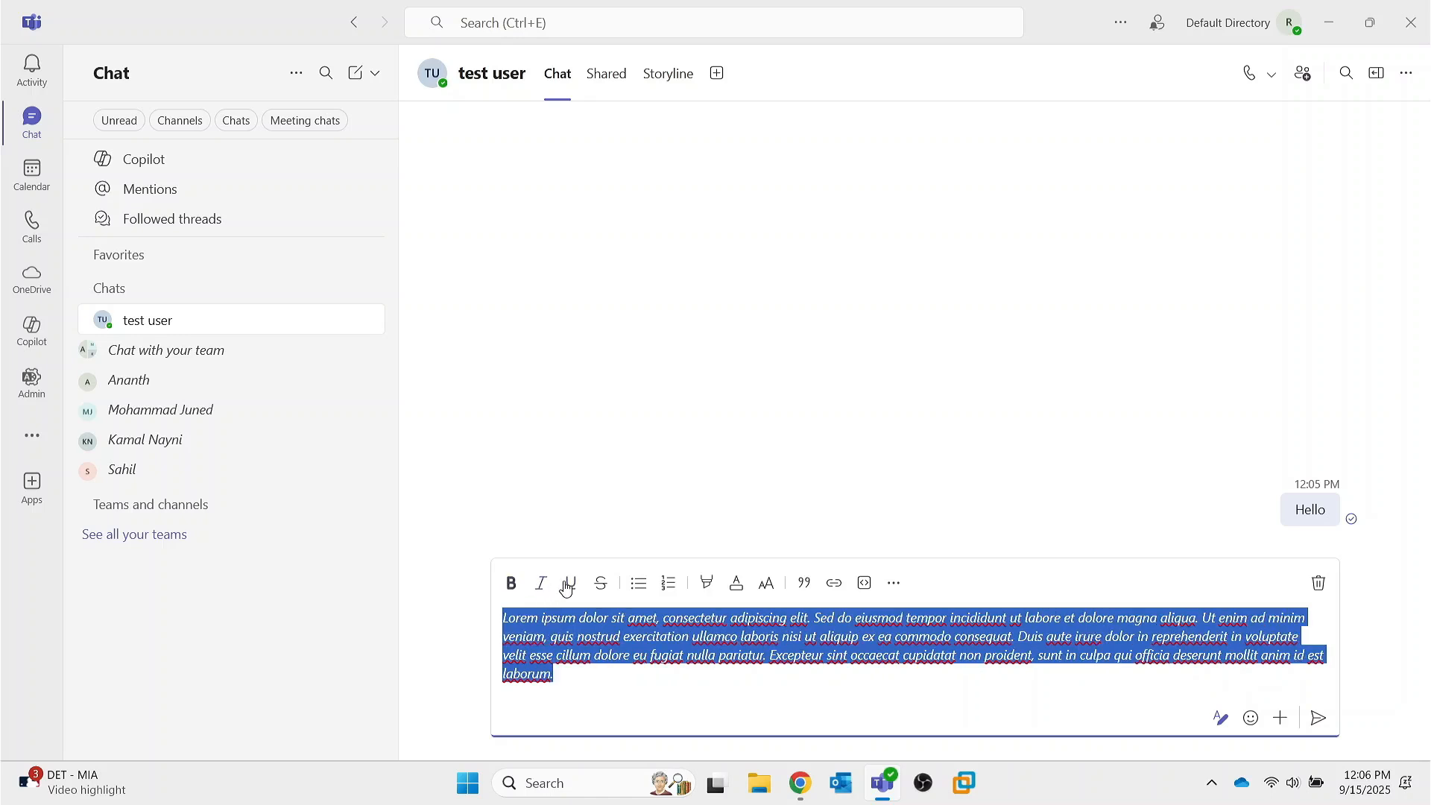
pyautogui.click(570, 586)
# - Try strikethrough, bulleted list and numbered list formatting on the whole paragraph, clearing each one again
pyautogui.click(602, 588)
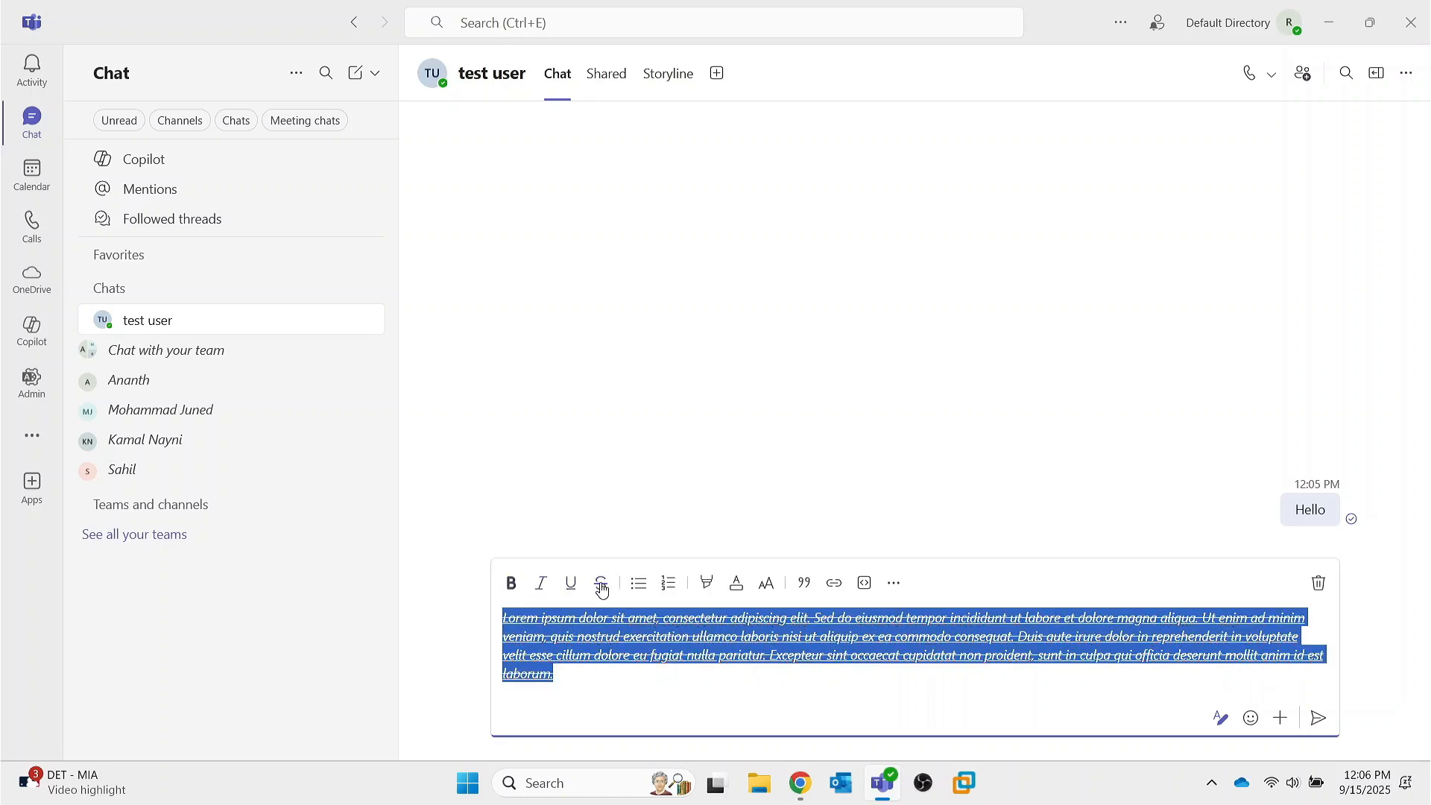
pyautogui.click(603, 588)
pyautogui.click(639, 585)
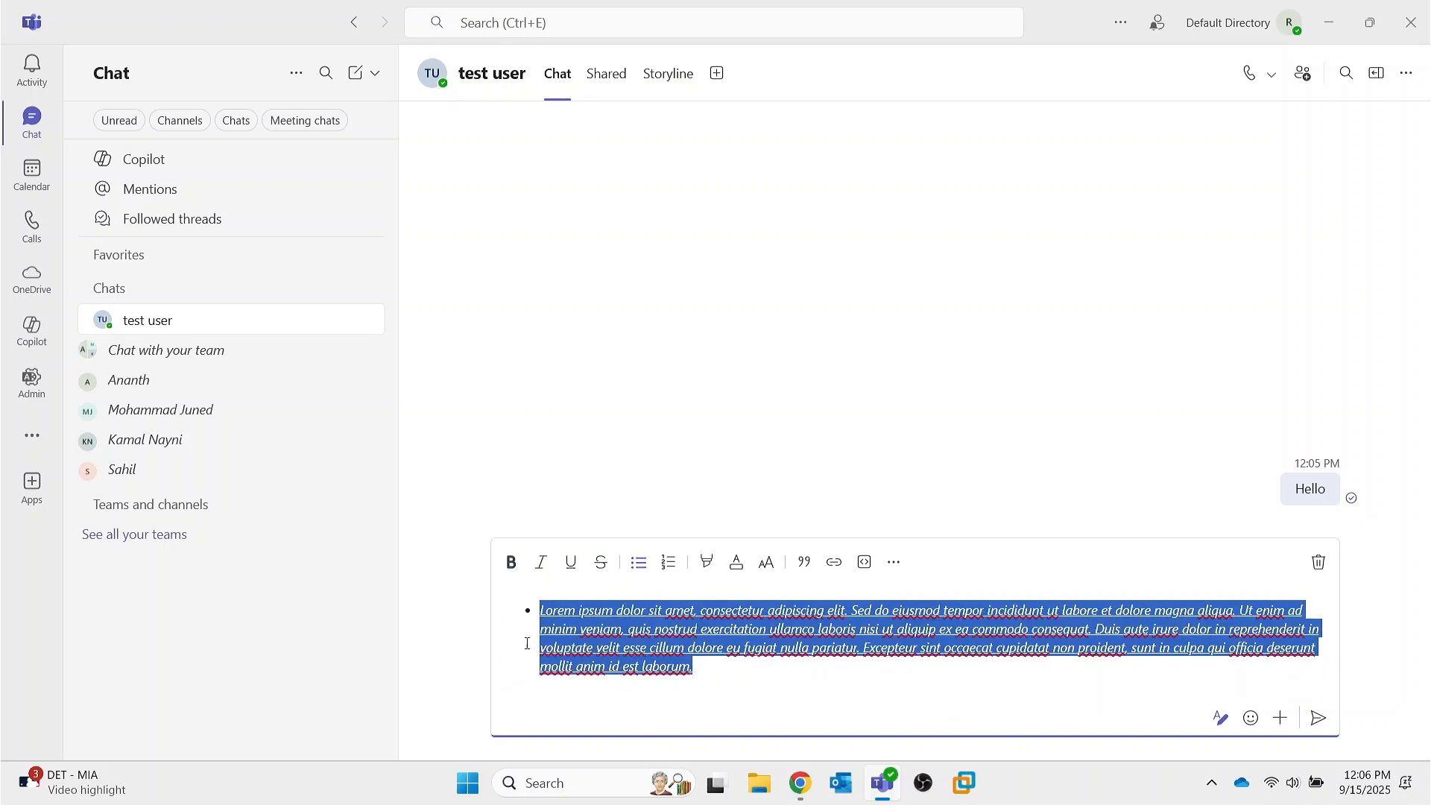
pyautogui.click(672, 567)
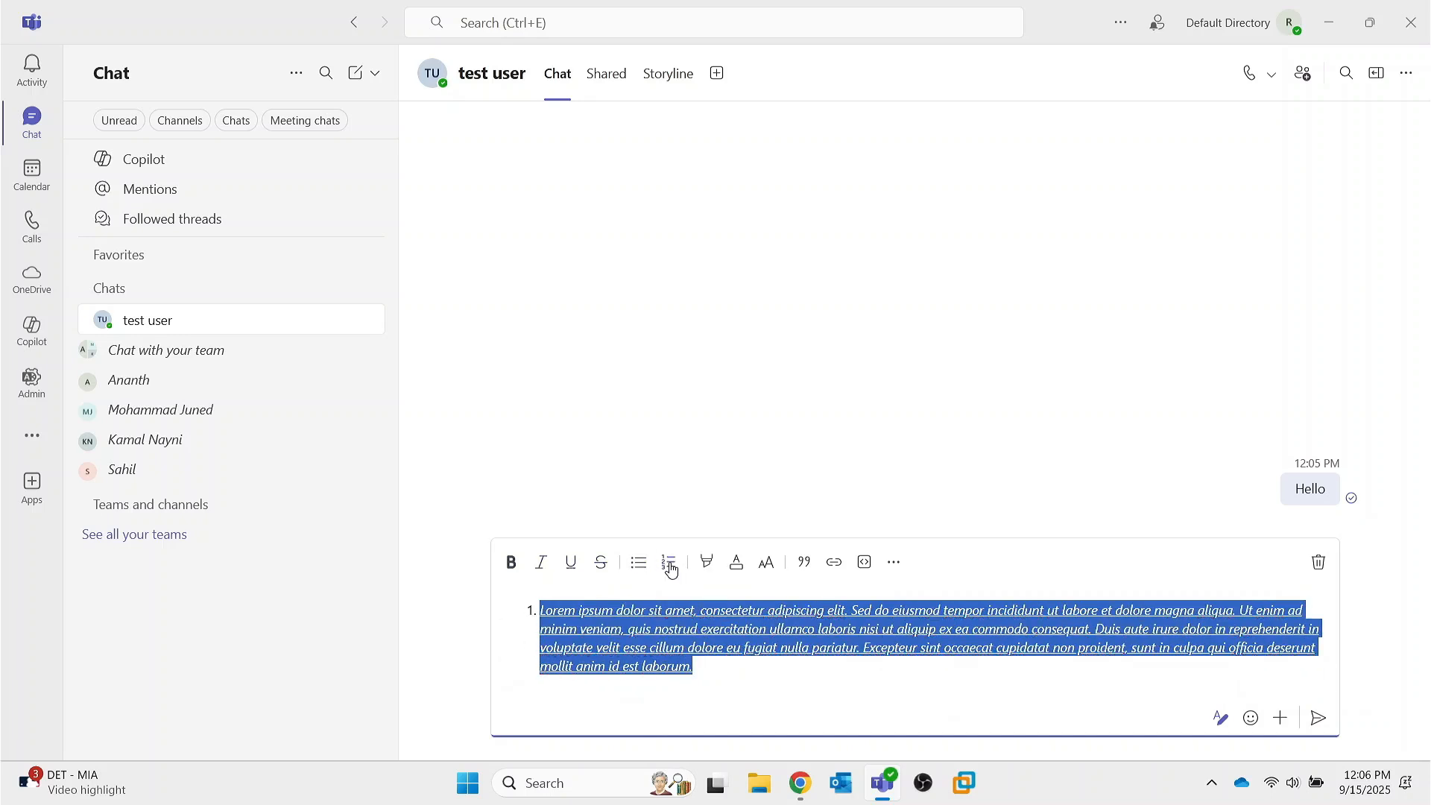
pyautogui.click(670, 568)
# - Highlight the words "consectetur adipiscing elit." in the message draft with the light red colour
pyautogui.click(707, 583)
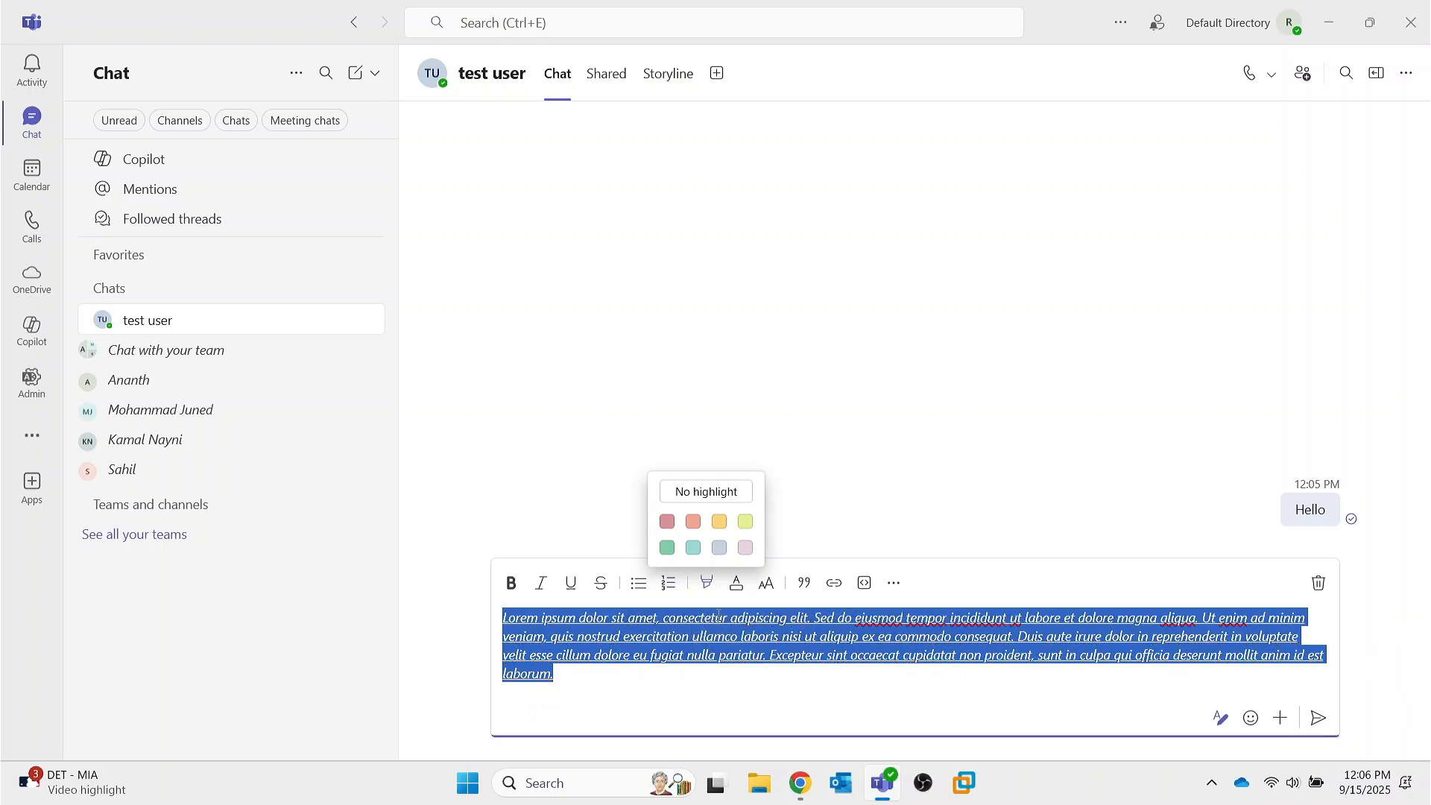
pyautogui.press('Escape')
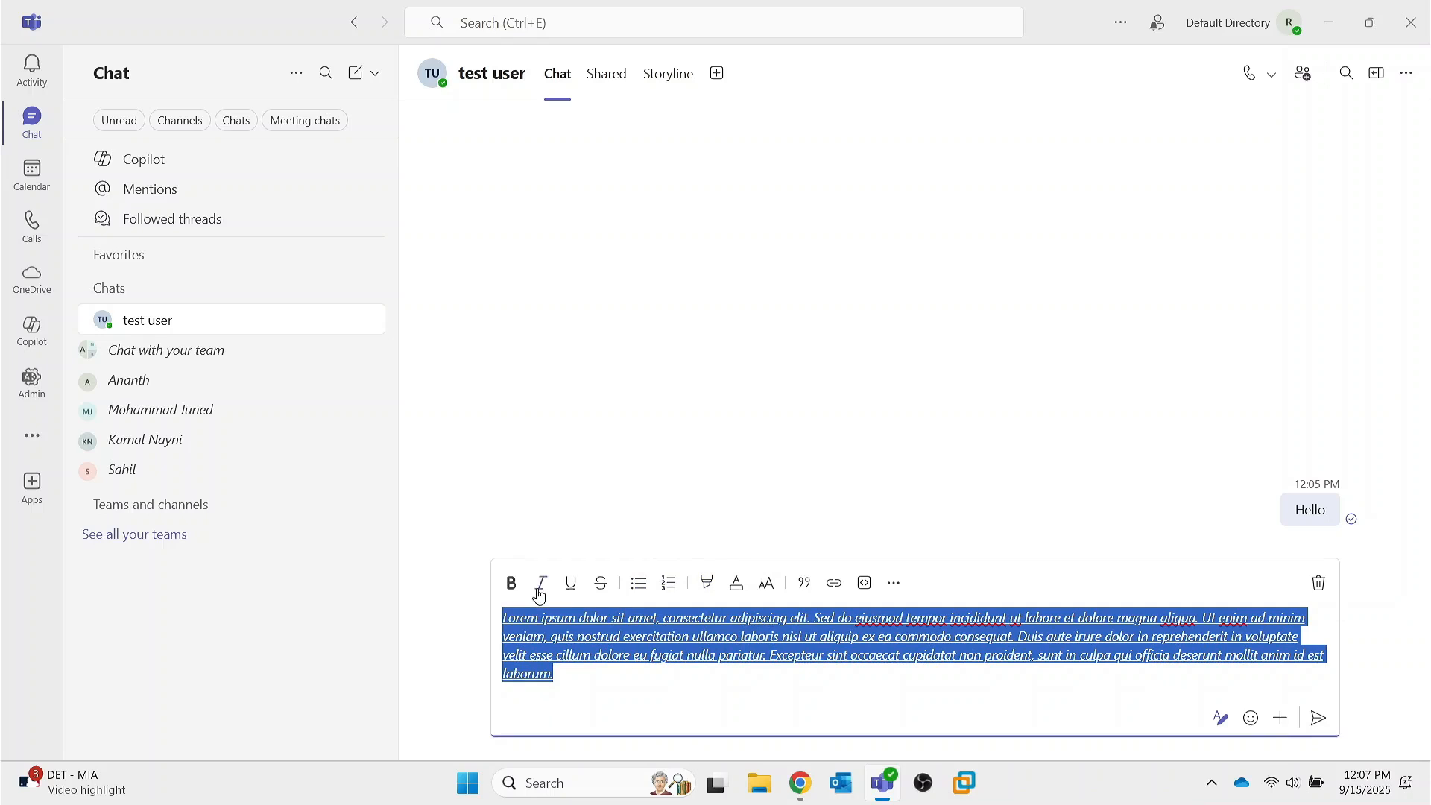
pyautogui.click(1144, 691)
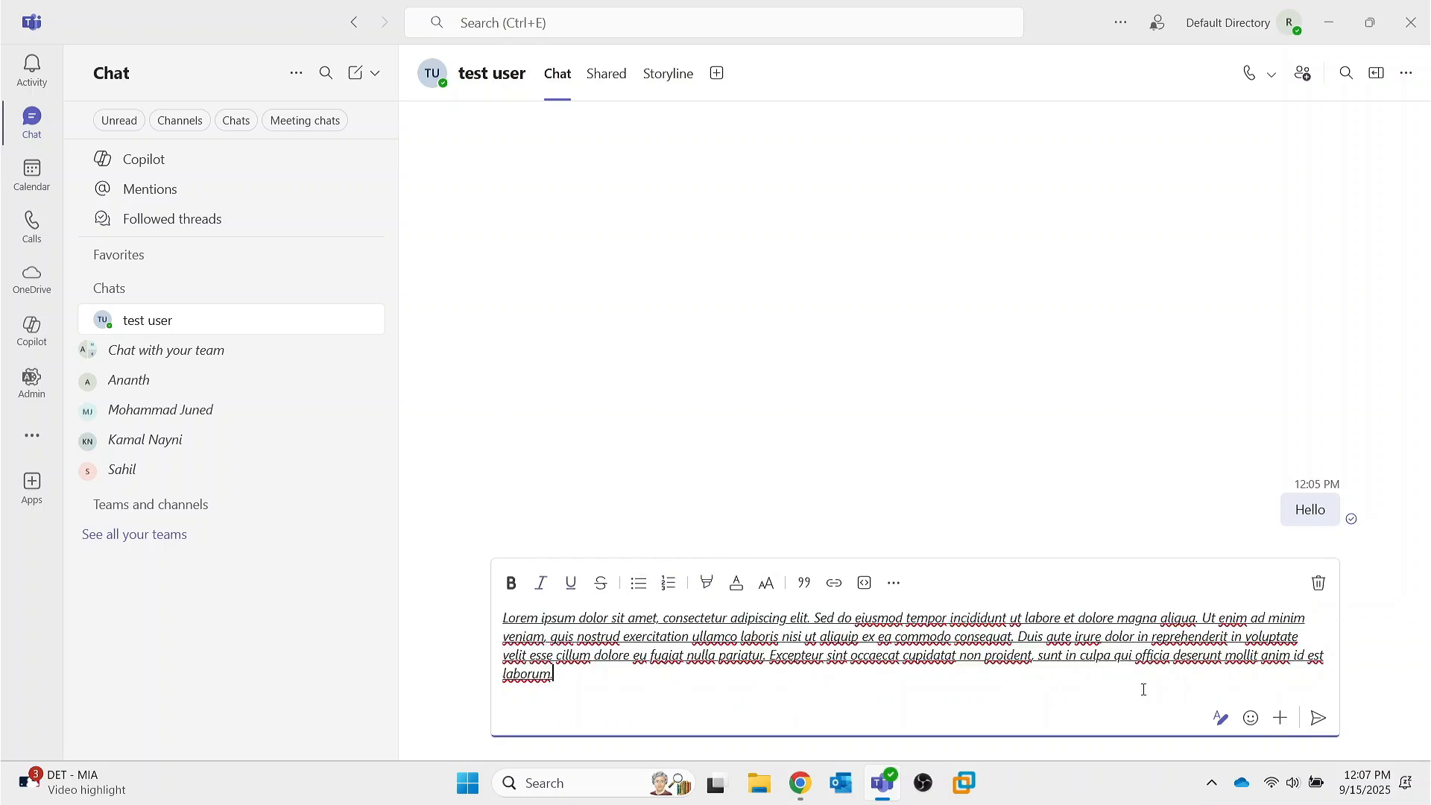
pyautogui.click(708, 583)
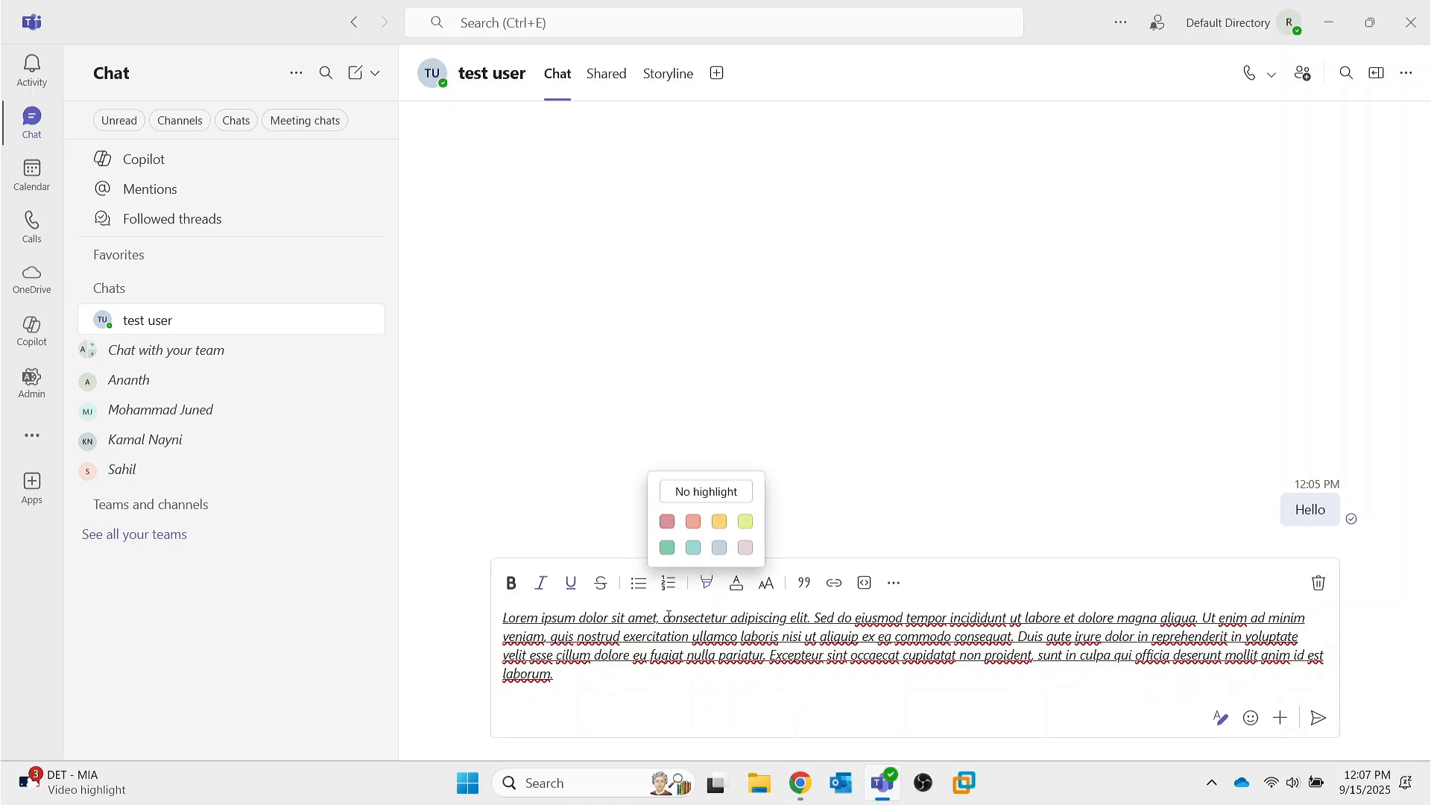
pyautogui.moveTo(661, 617); pyautogui.dragTo(815, 618)
pyautogui.click(707, 583)
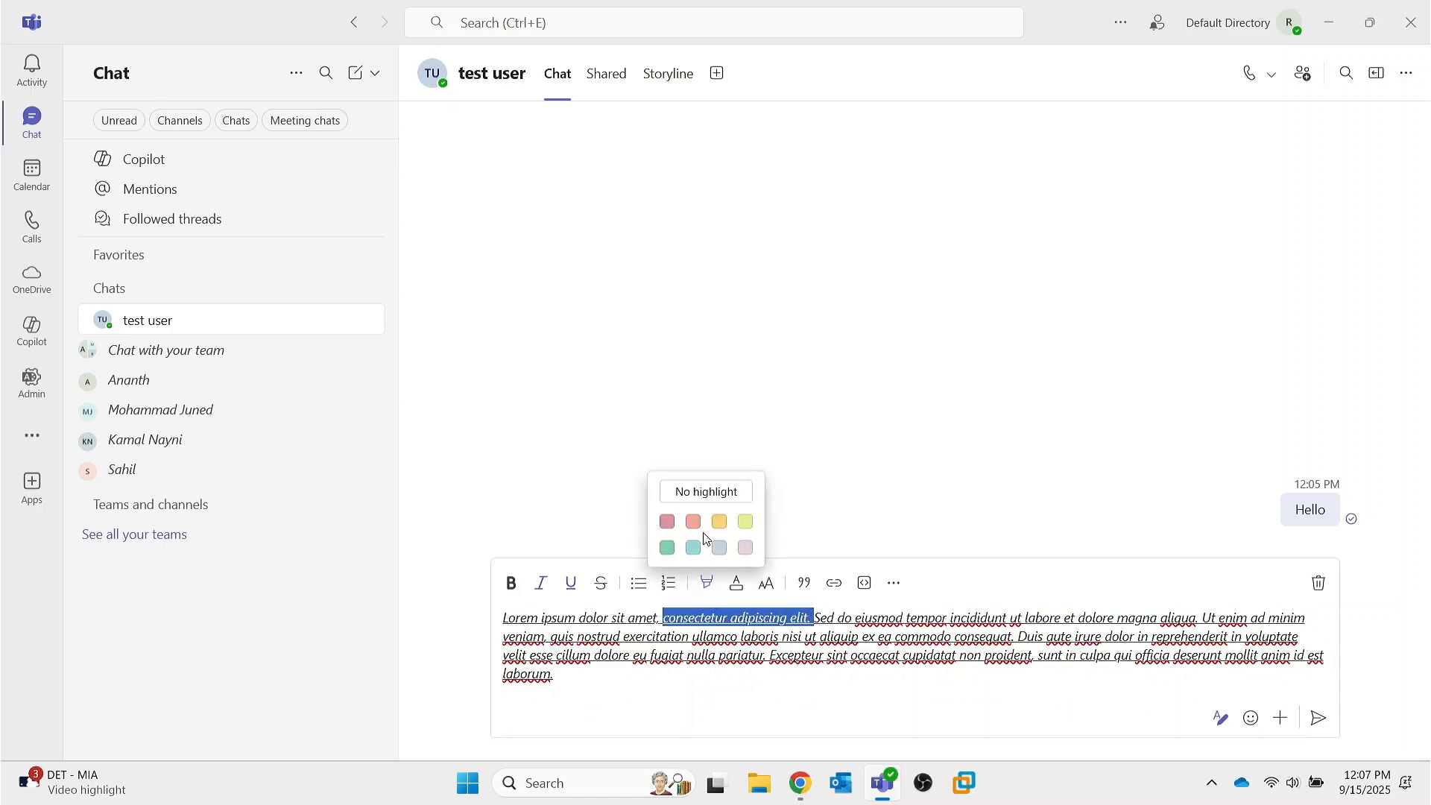
pyautogui.click(692, 520)
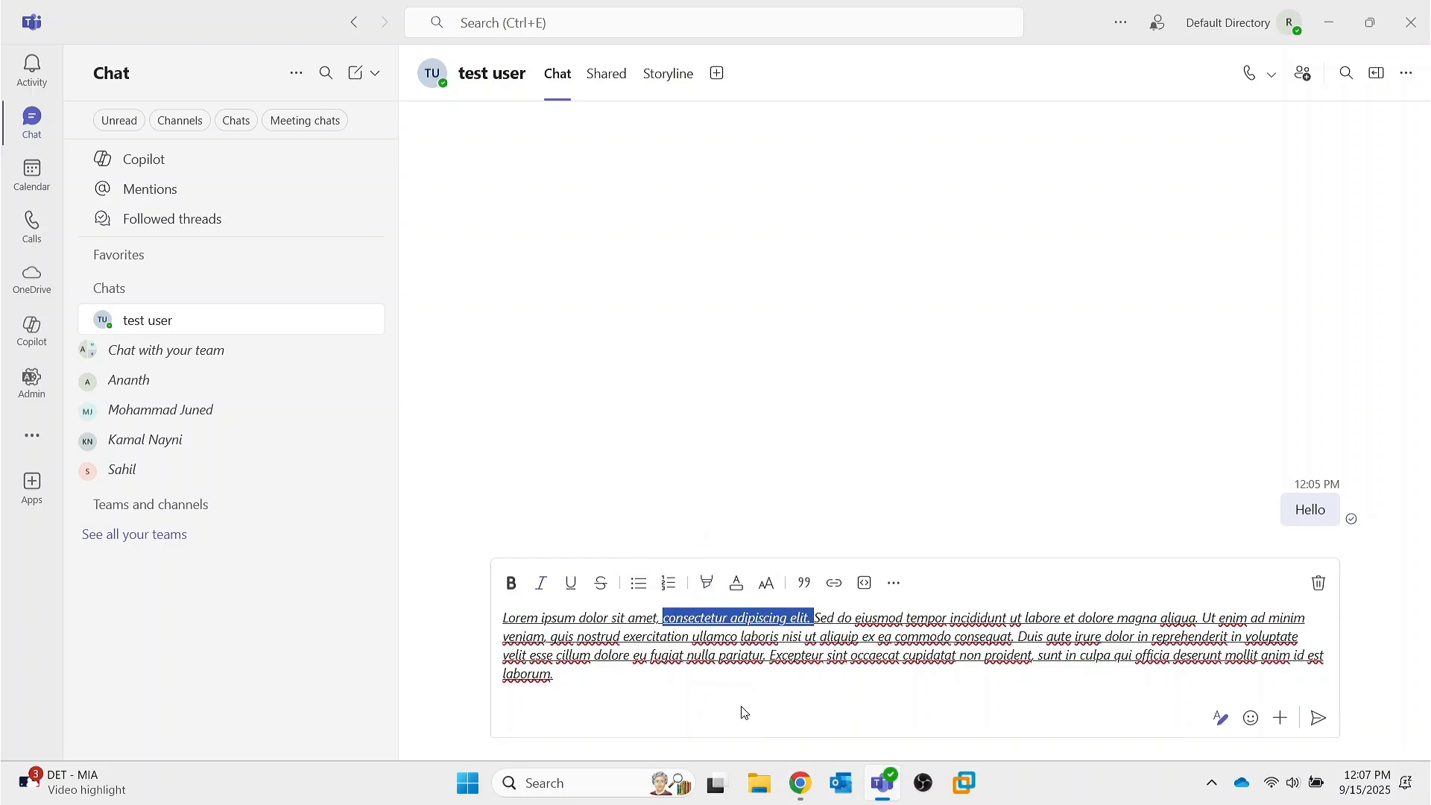
pyautogui.click(672, 657)
pyautogui.click(768, 686)
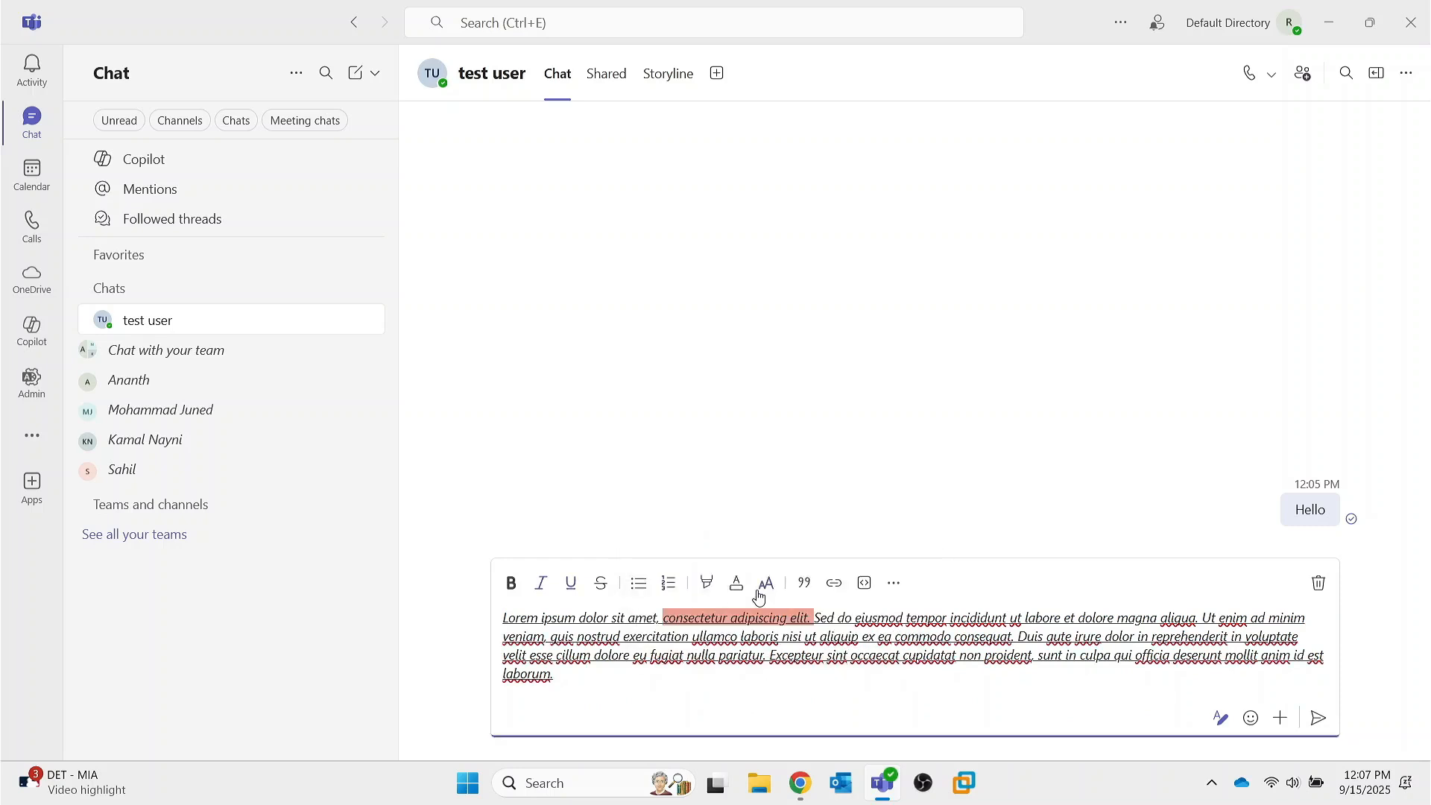
# - Set the font size of "d do eiusmod tempor incididunt u" in the draft to Large
pyautogui.moveTo(826, 618); pyautogui.dragTo(1017, 619)
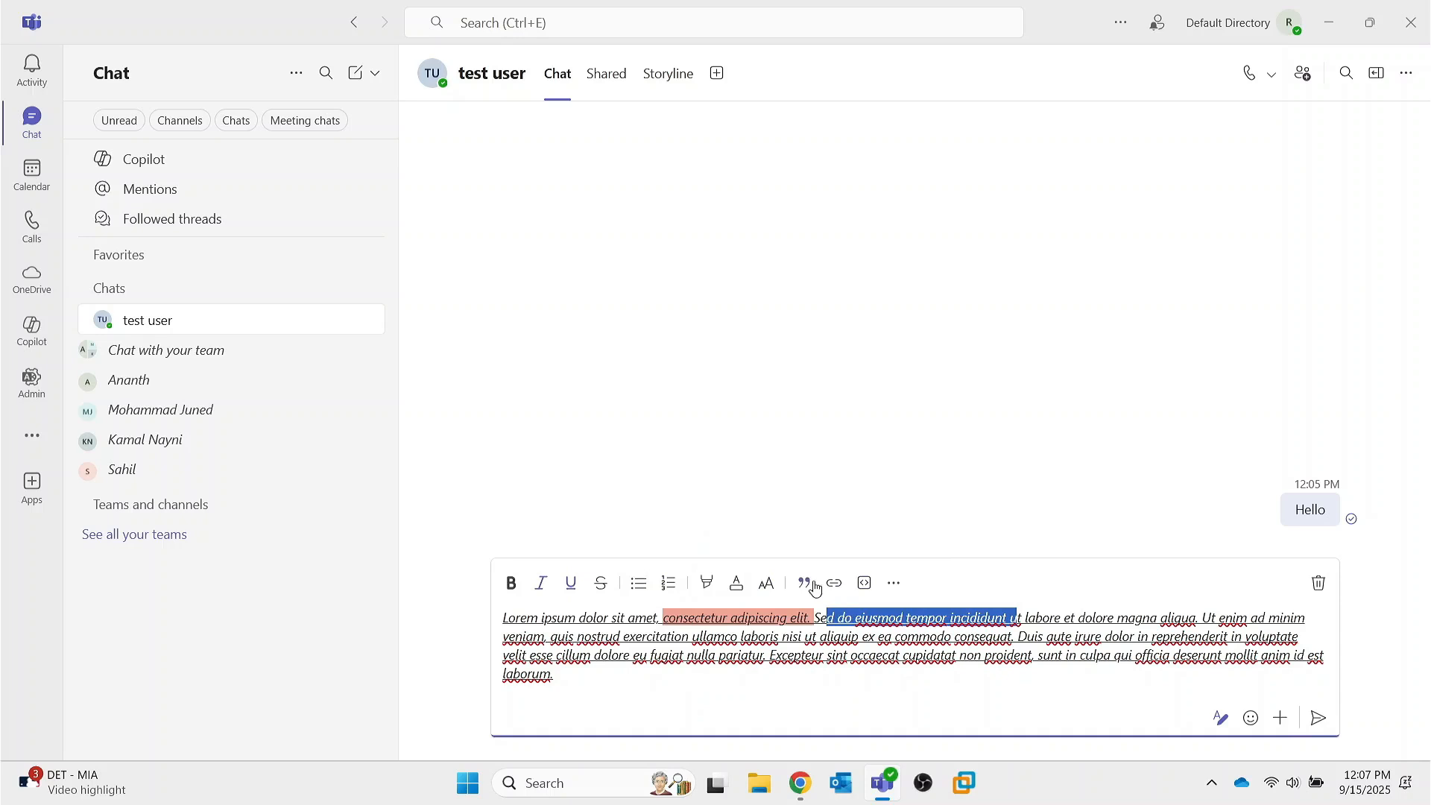
pyautogui.click(769, 588)
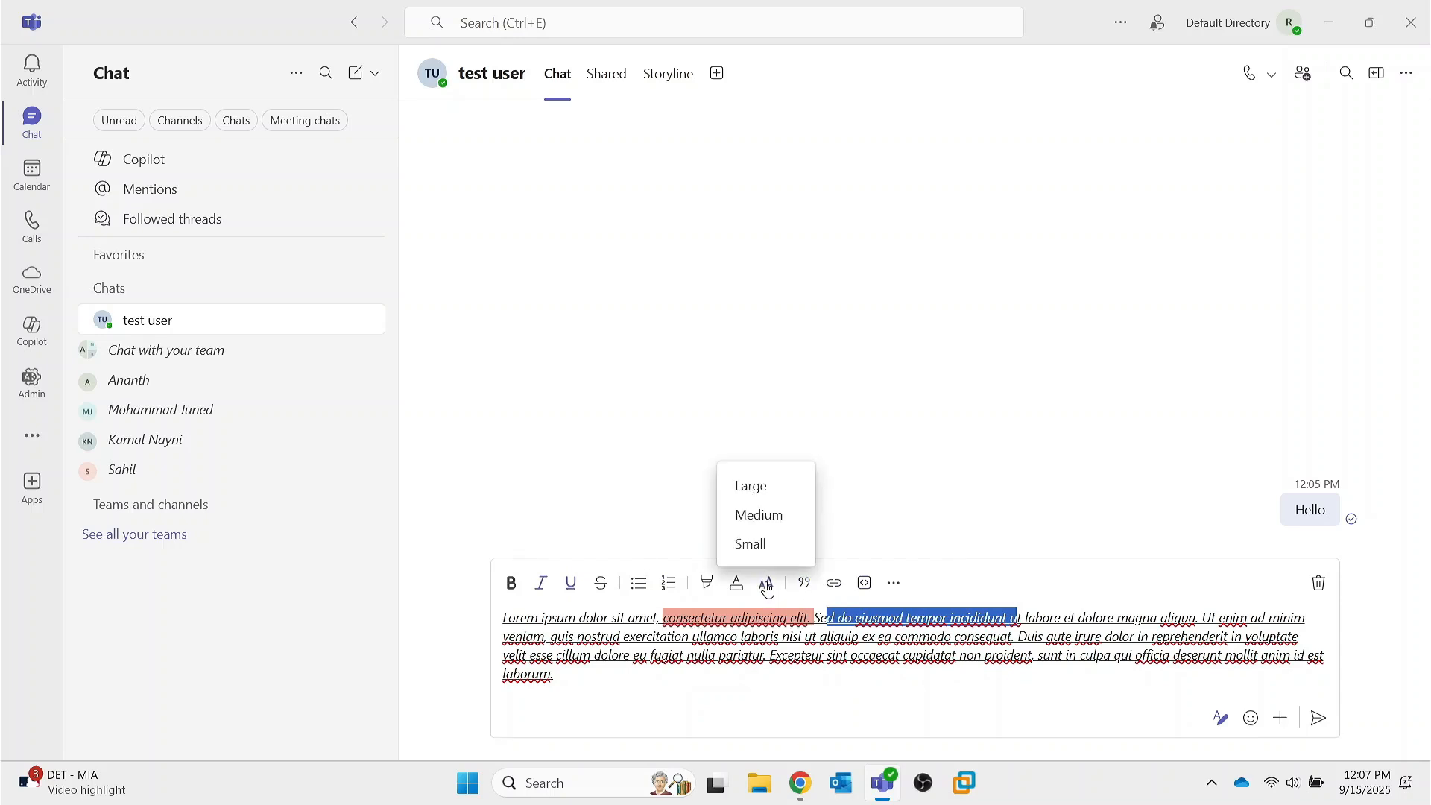
pyautogui.click(754, 490)
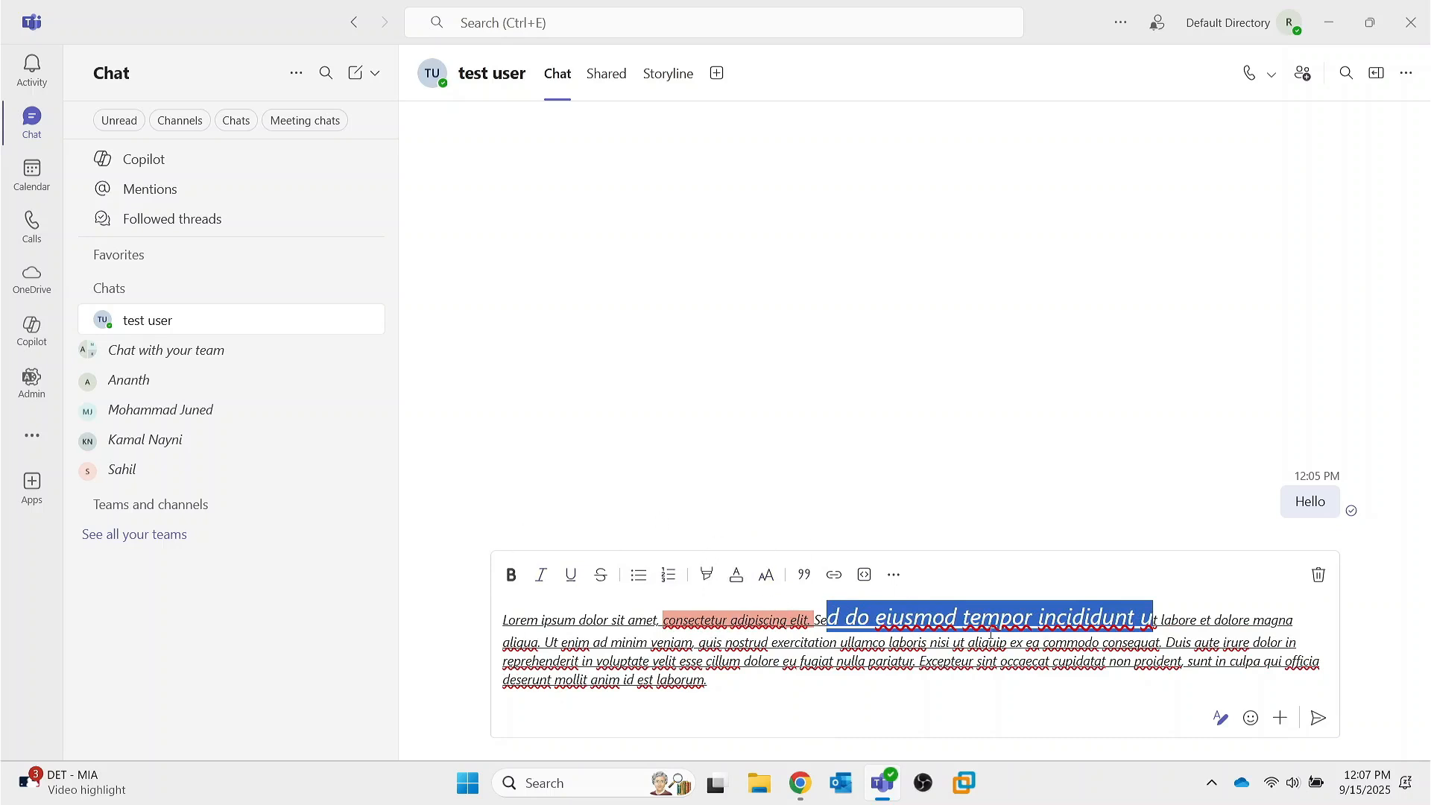
# - Send the formatted message, check it in the recipient's Windows Sandbox window, and return to the Teams desktop app
pyautogui.click(1319, 718)
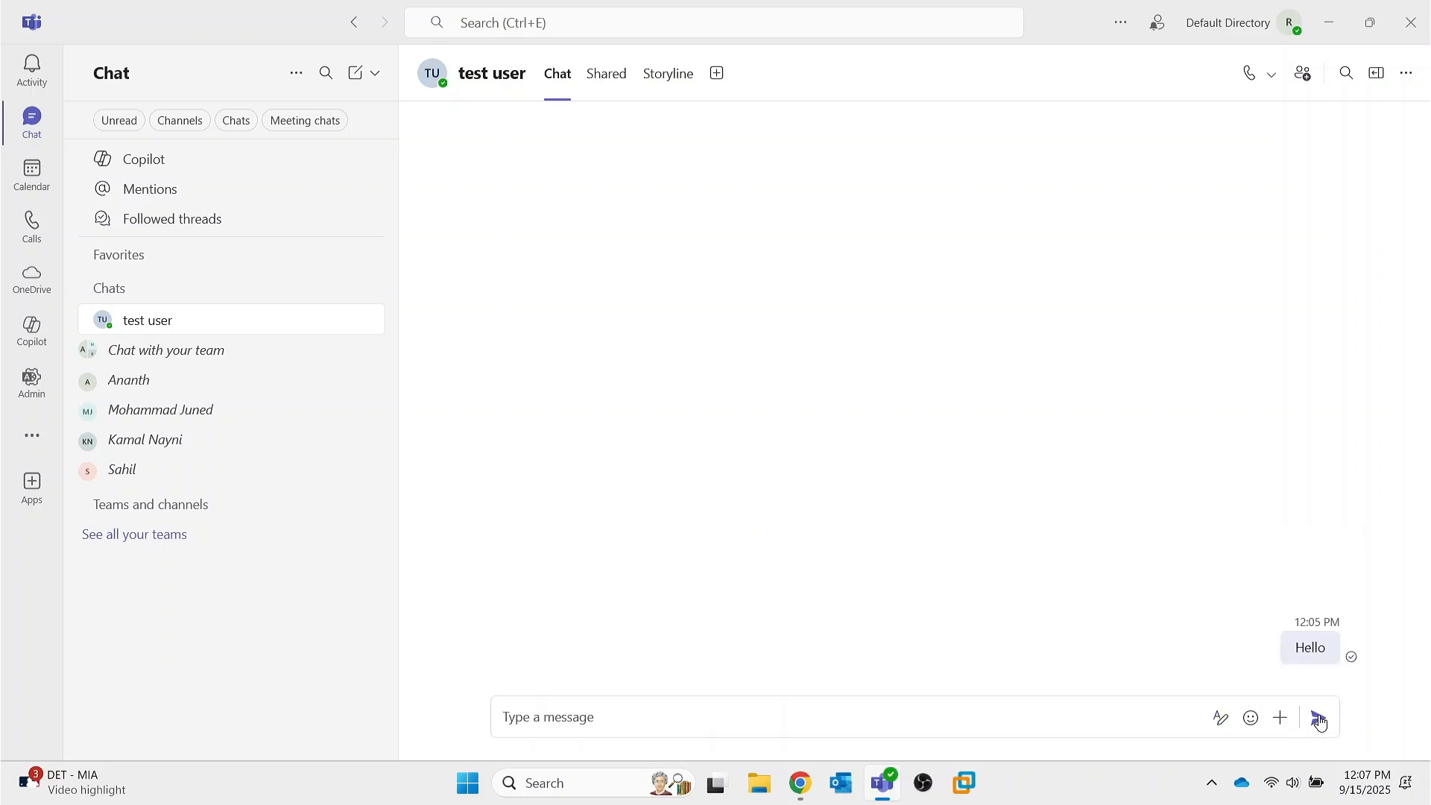
pyautogui.hotkey('alt', 'Tab')
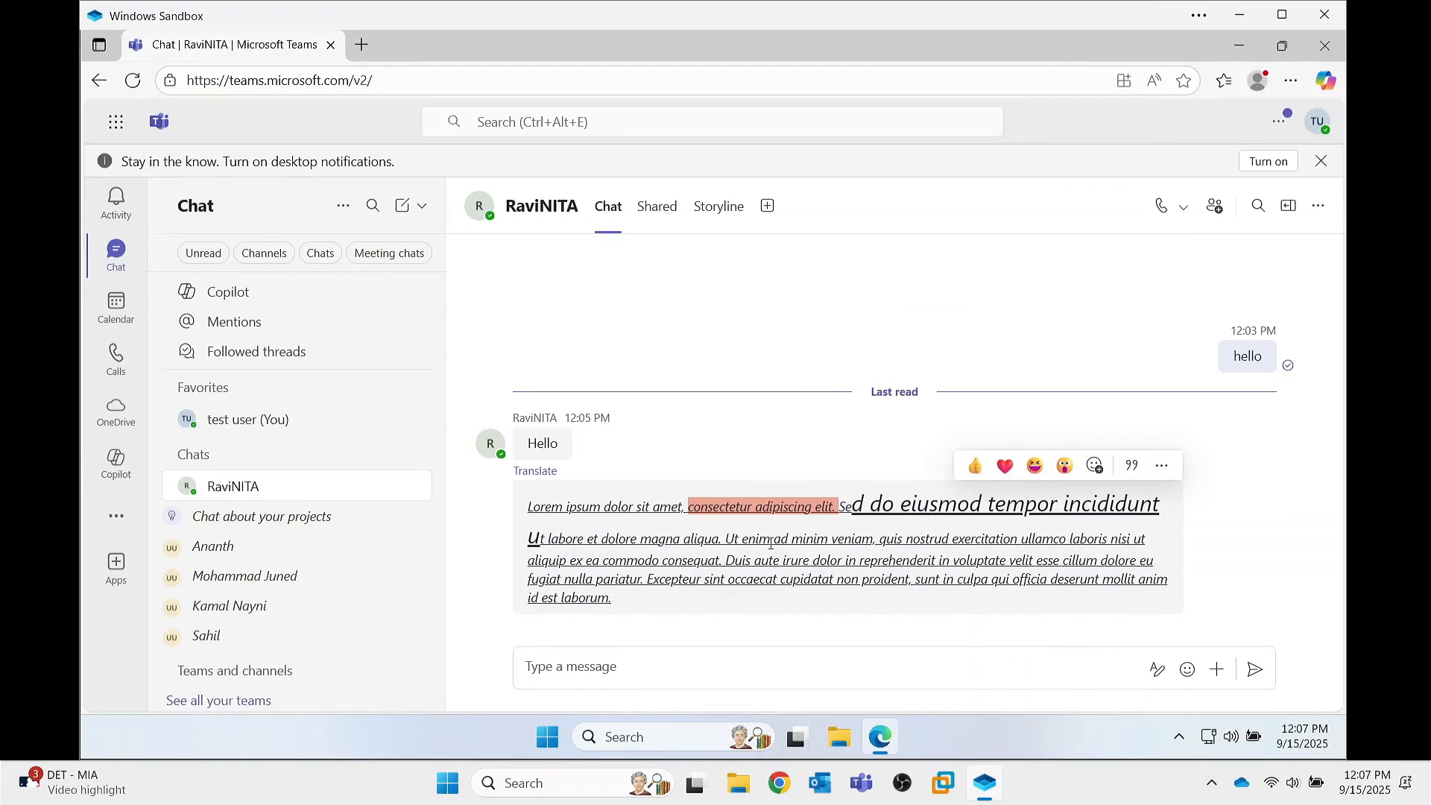
pyautogui.hotkey('alt', 'Tab')
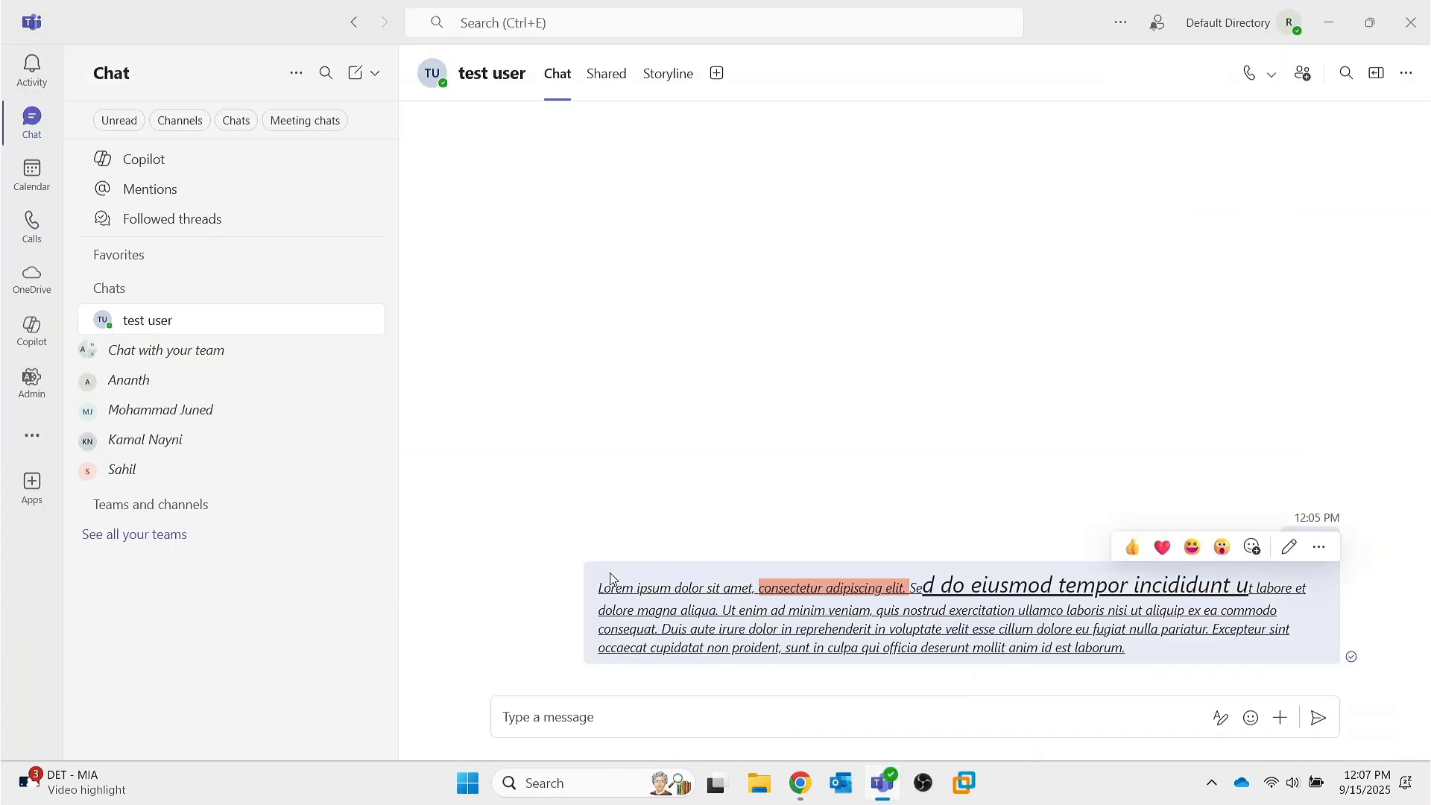
# - Write "Hello" as a new message draft and add the waving hand emoji found by searching the emoji for "hello"
pyautogui.click(811, 716)
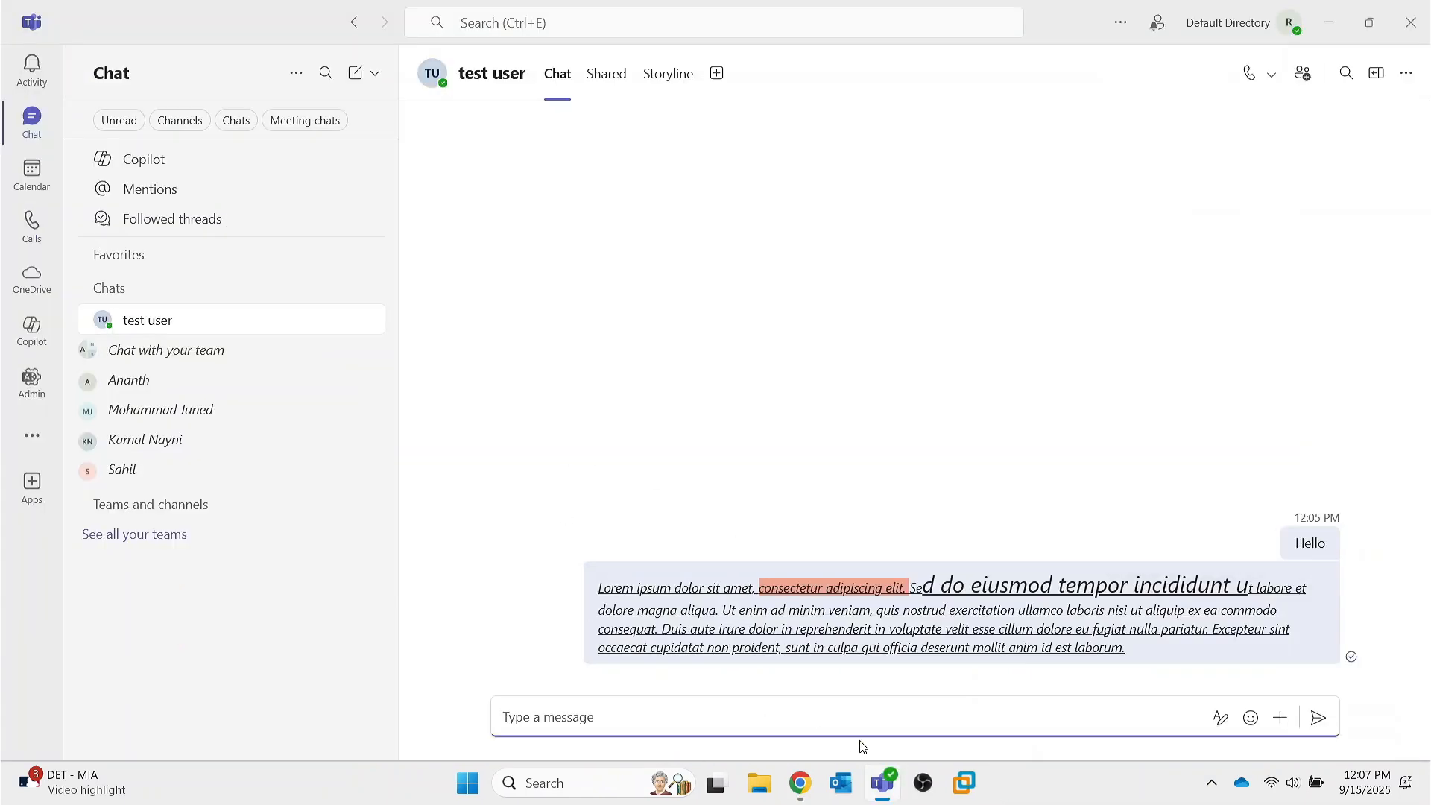
pyautogui.write('Hello')
pyautogui.click(1251, 717)
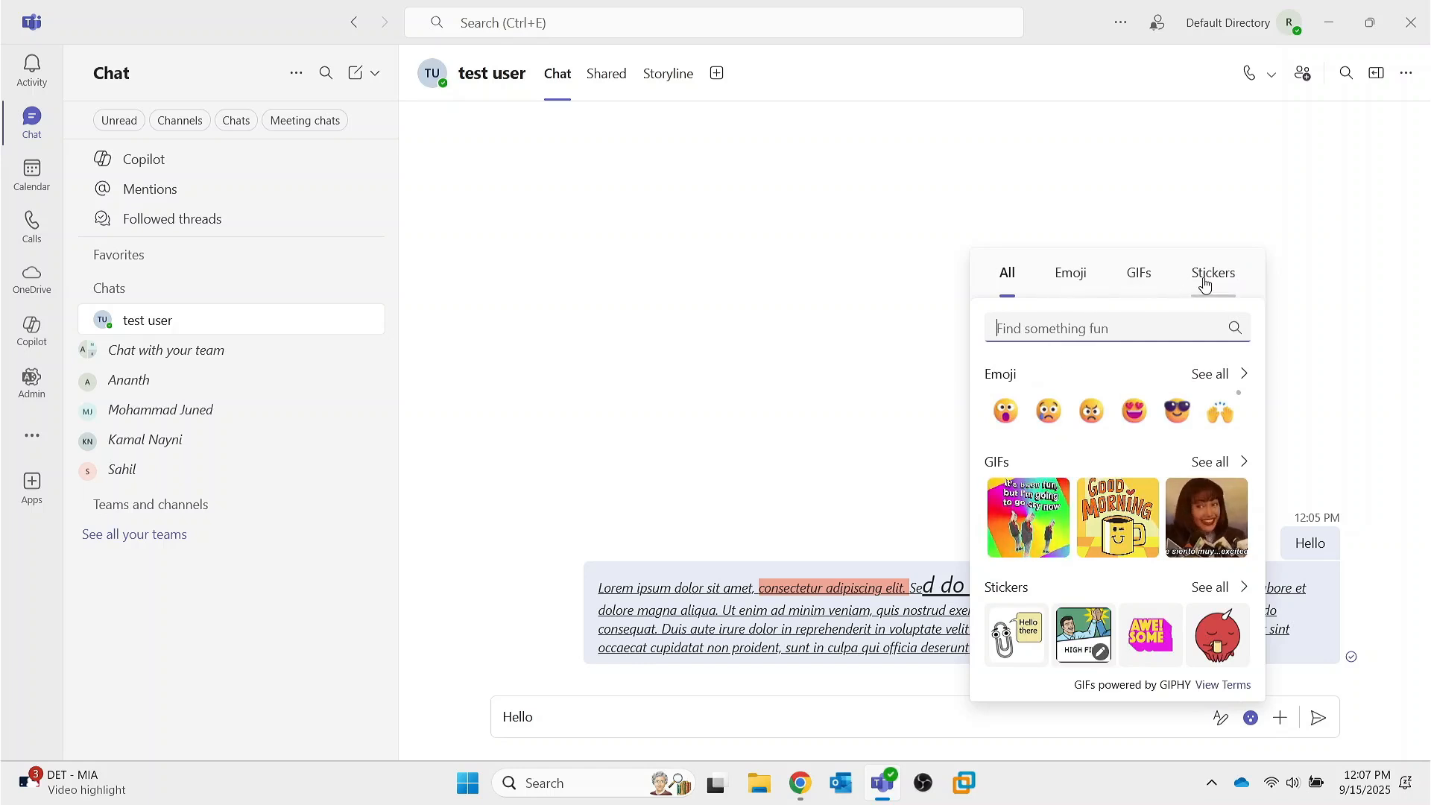
pyautogui.click(1069, 288)
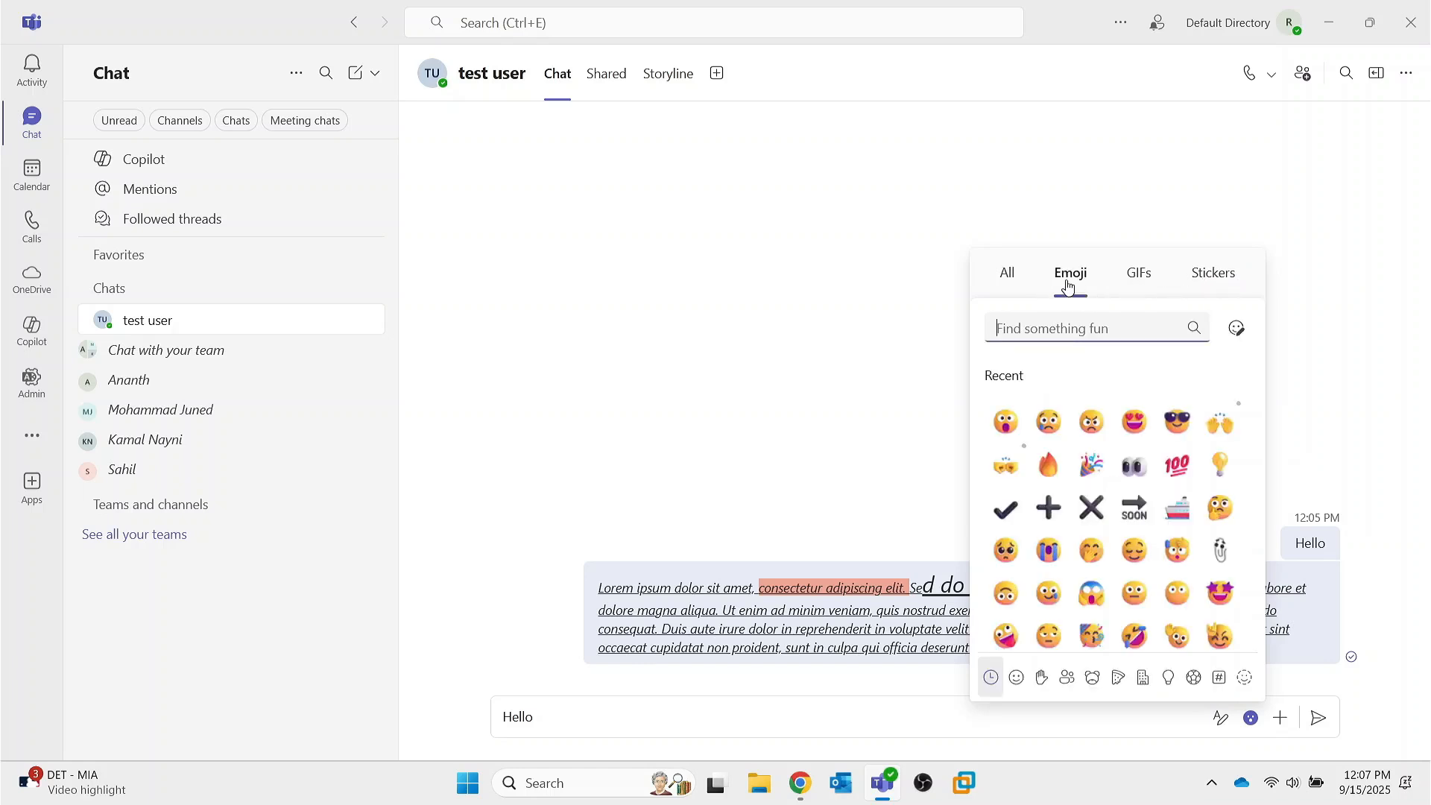
pyautogui.scroll(-5, 1111, 560)
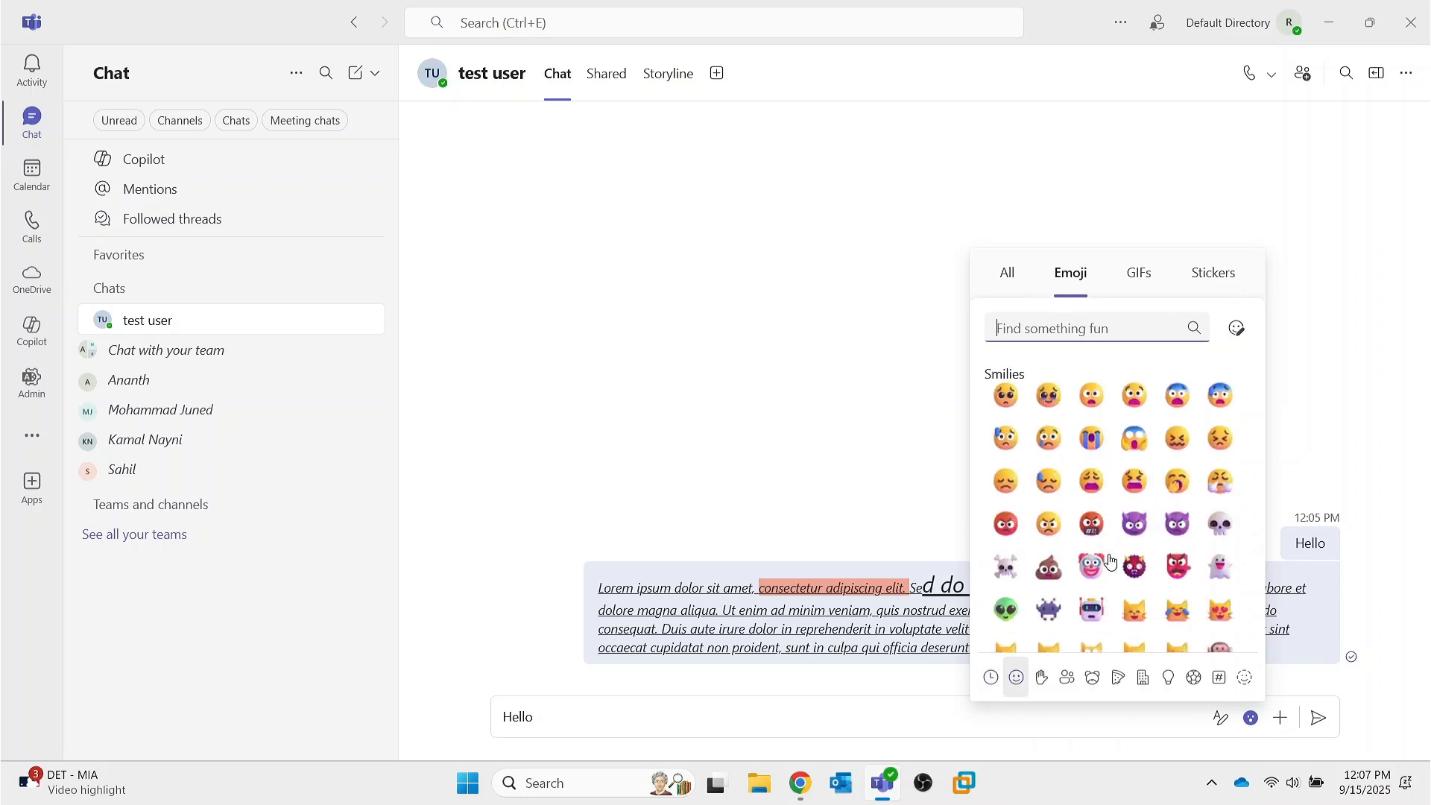
pyautogui.scroll(3, 1111, 561)
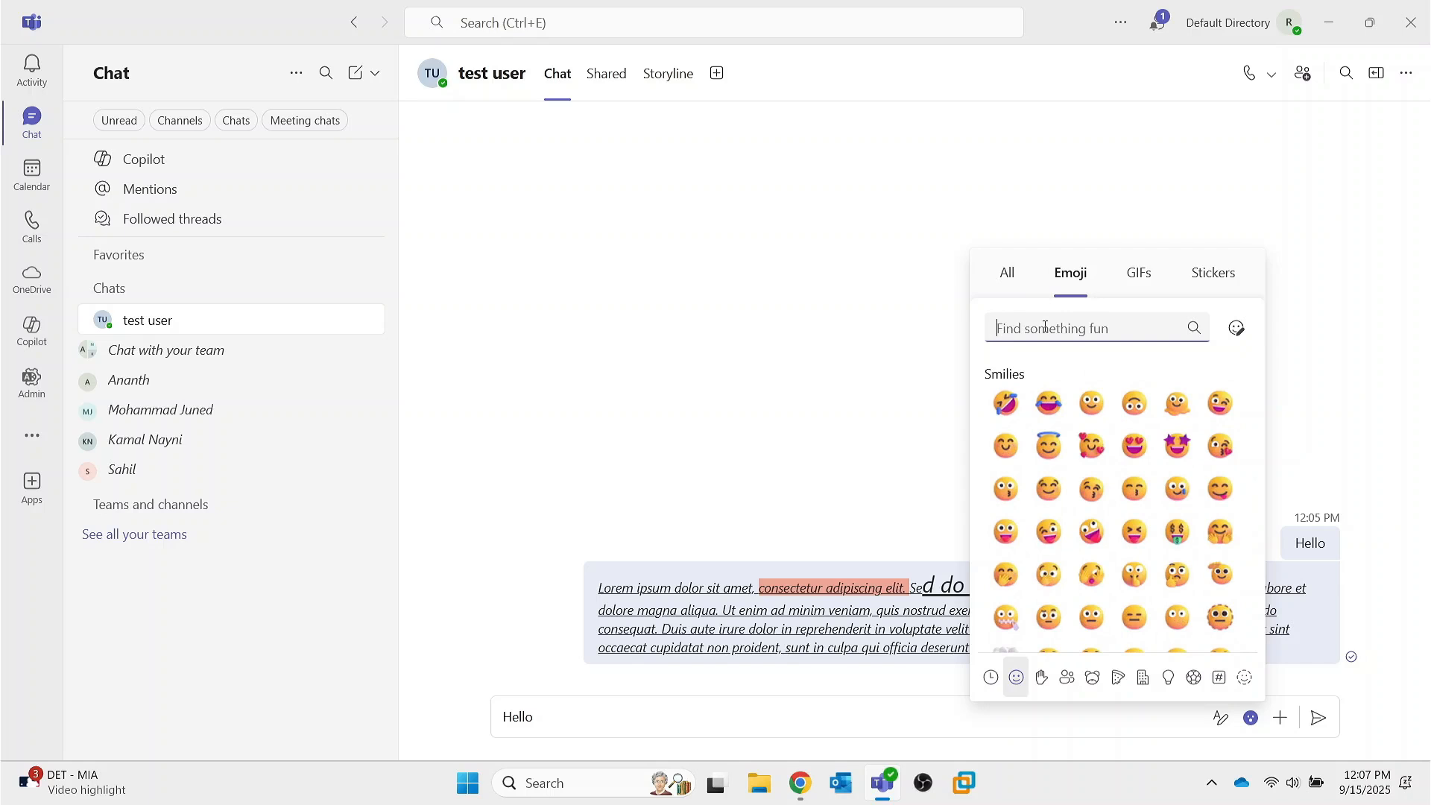
pyautogui.write('hello')
pyautogui.click(1008, 420)
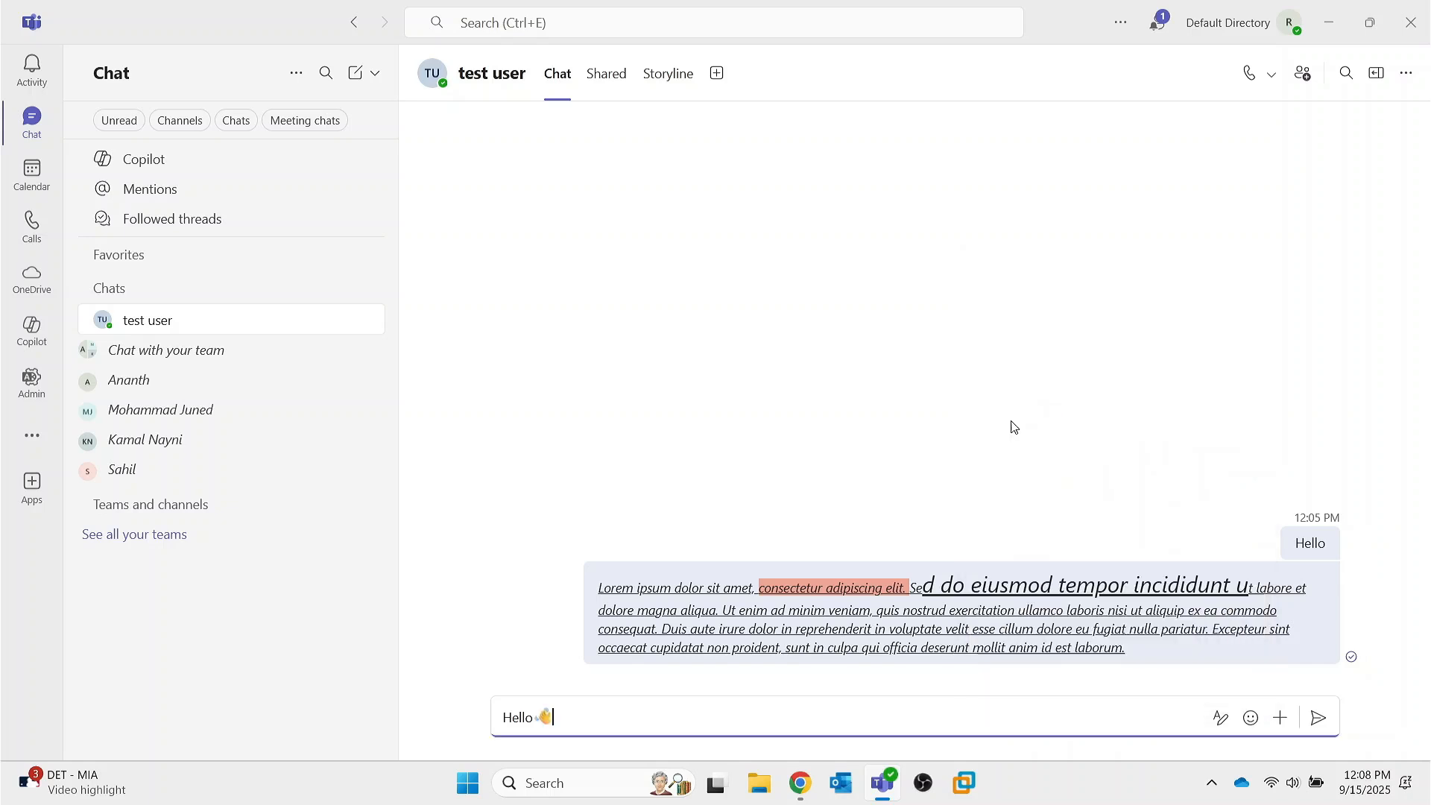
# - Add the GIF of a waving man in a cap to the "Hello" draft, found by searching the GIFs for "hello"
pyautogui.click(1250, 718)
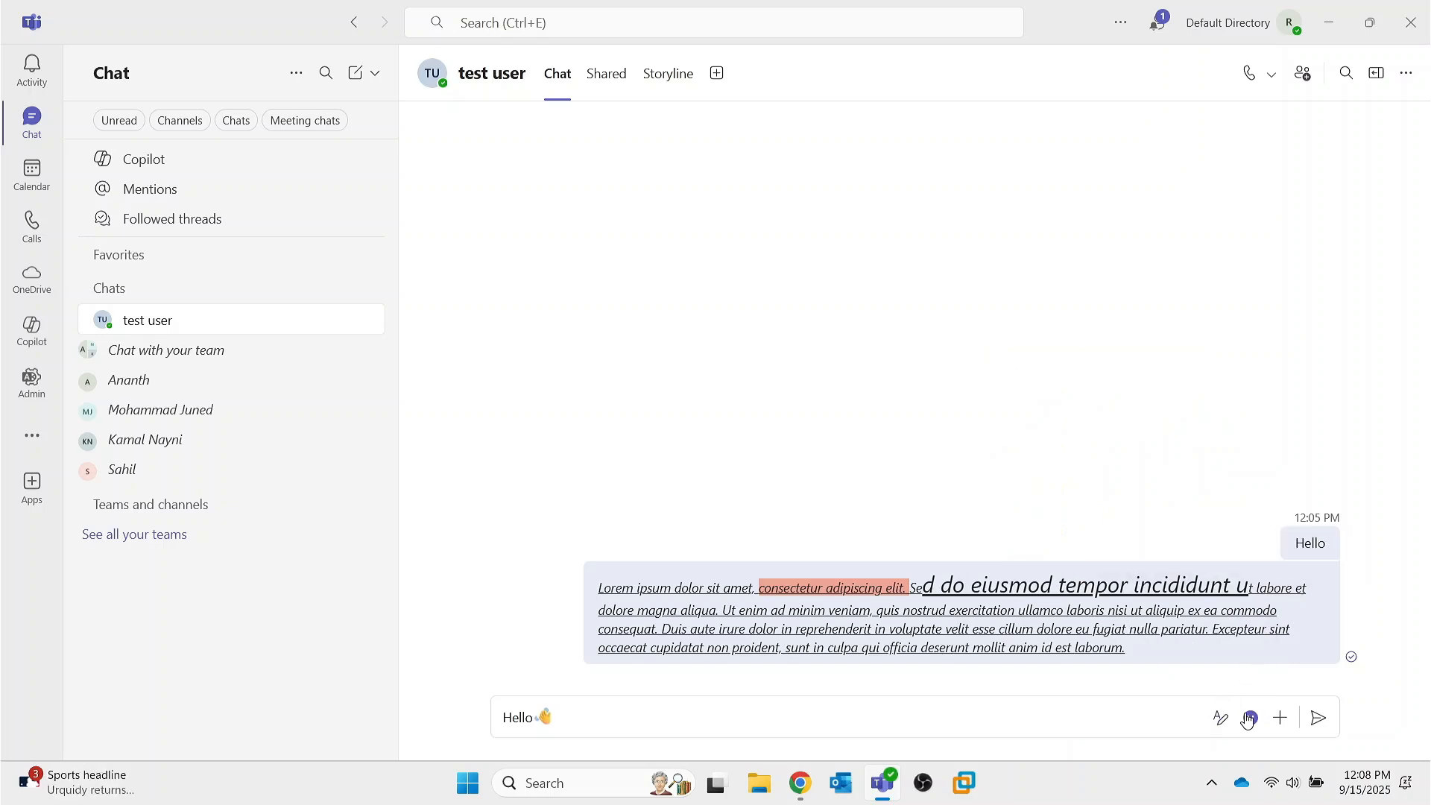
pyautogui.click(1136, 284)
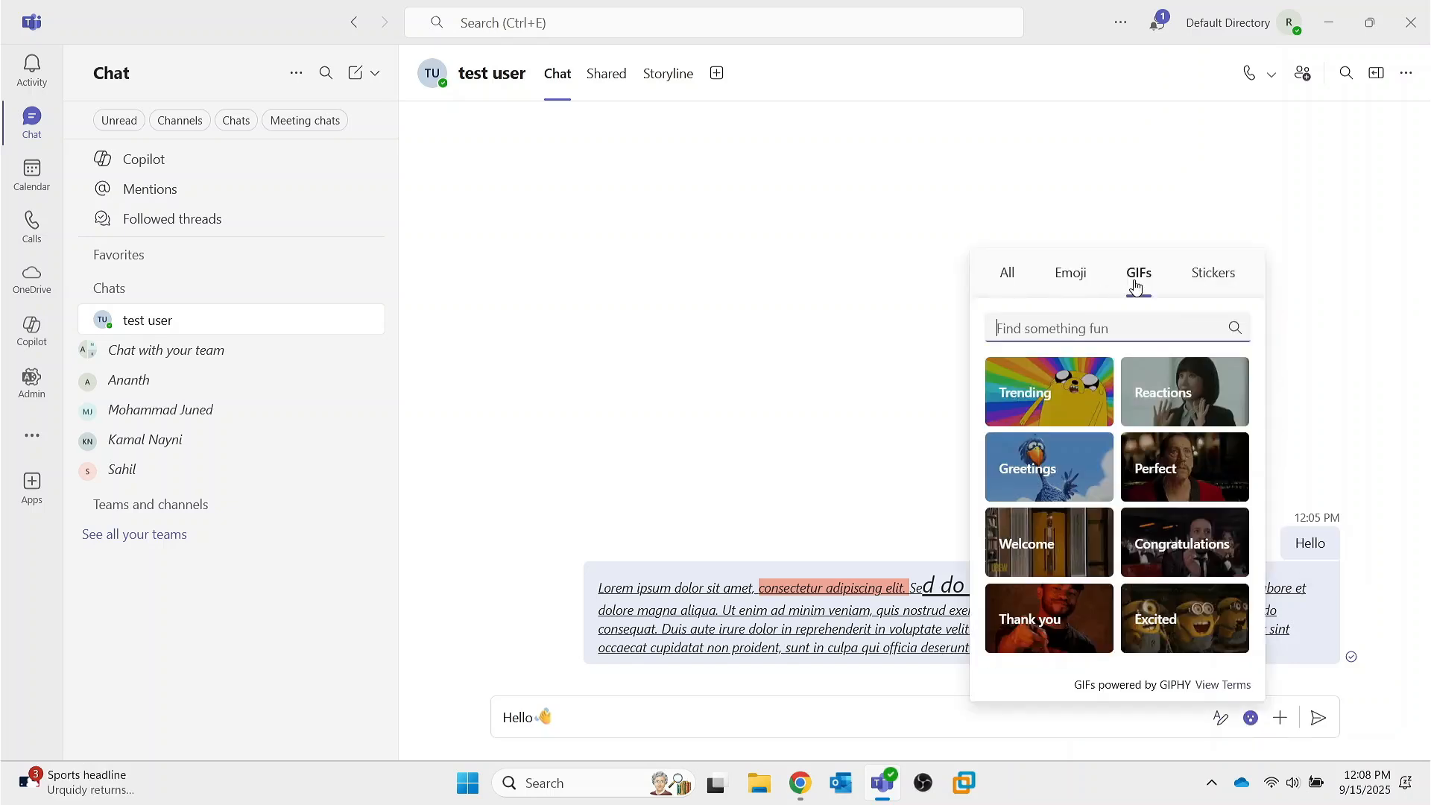
pyautogui.write('hello')
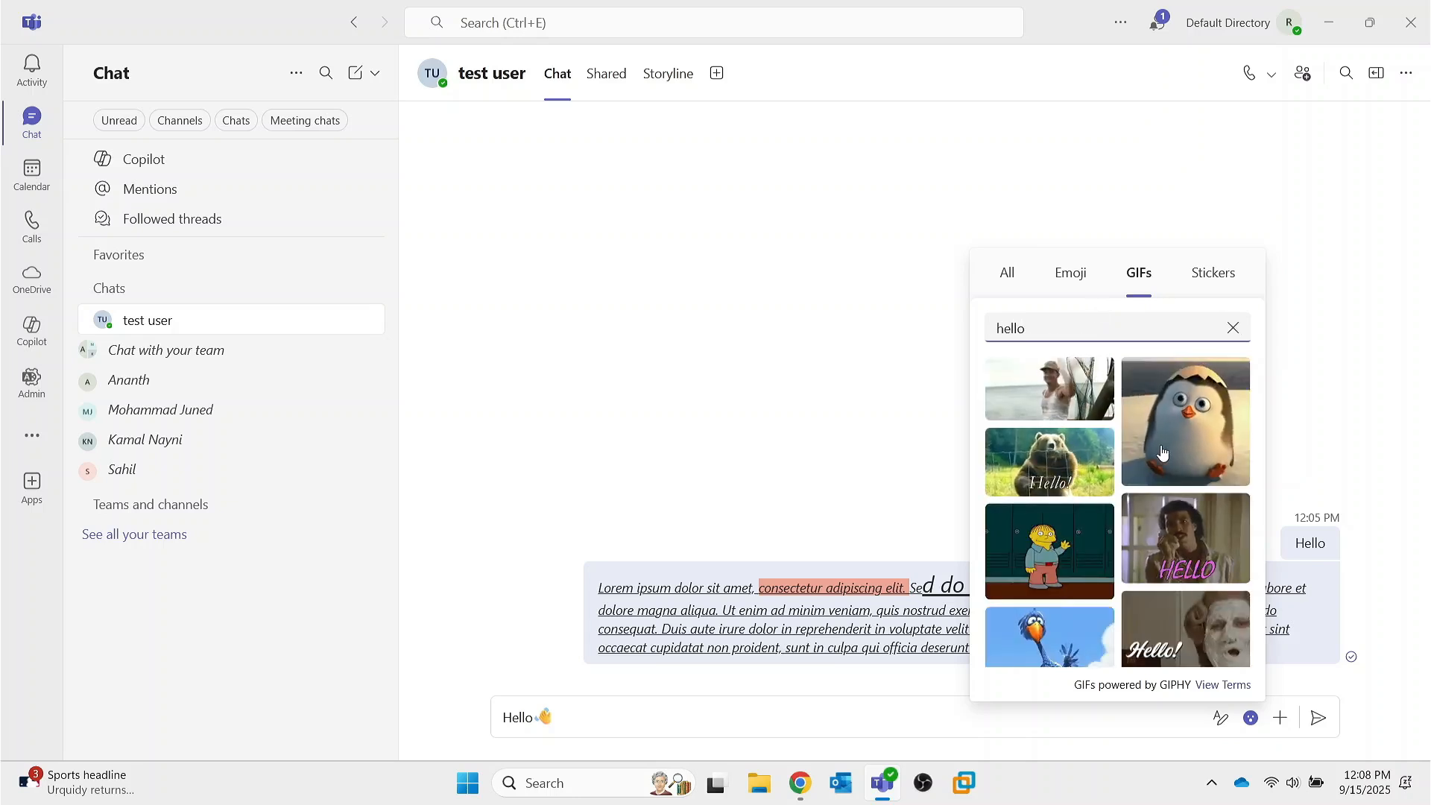
pyautogui.click(1063, 389)
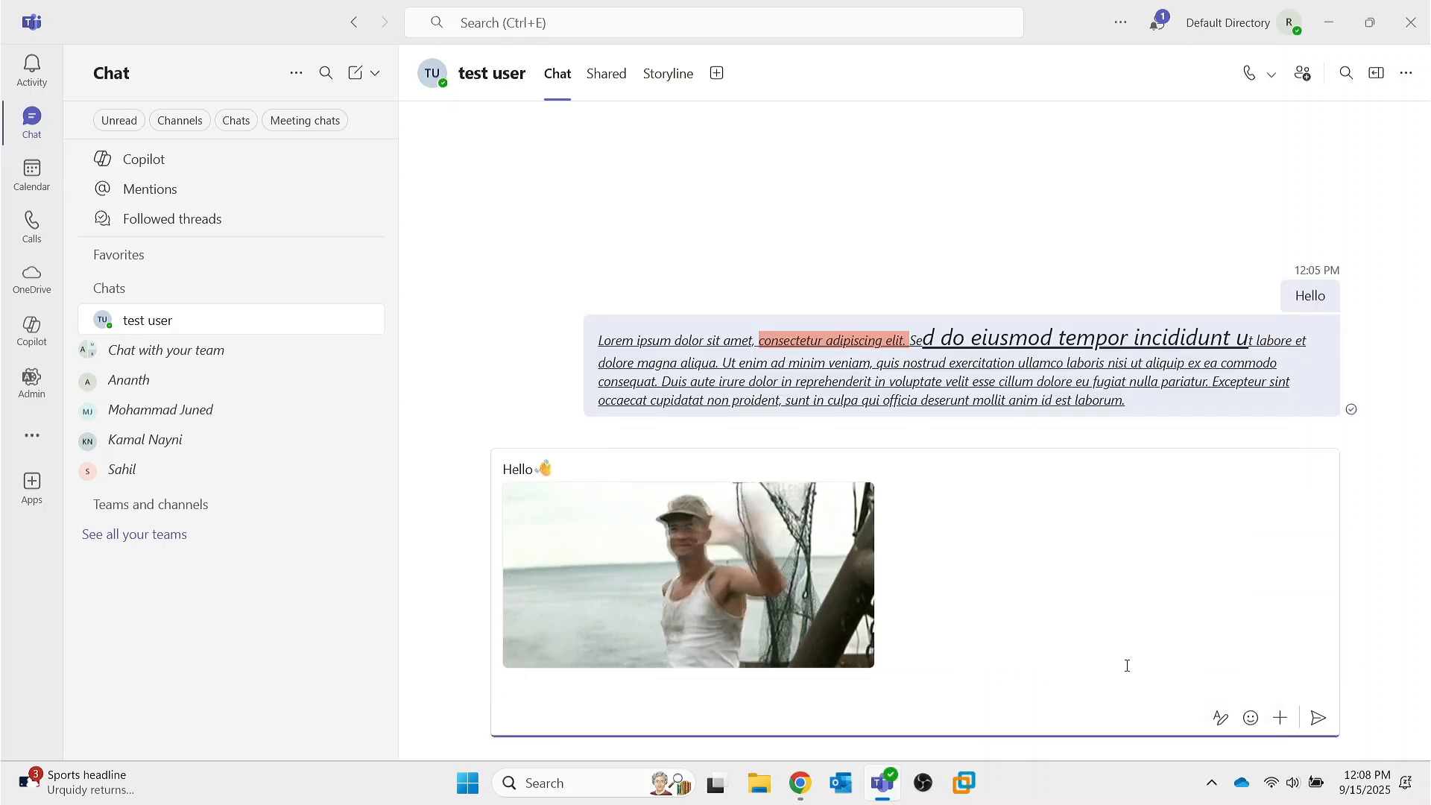
# - Add the paperclip "Hello there" sticker found by searching the stickers for "hello", and send the message
pyautogui.click(1251, 718)
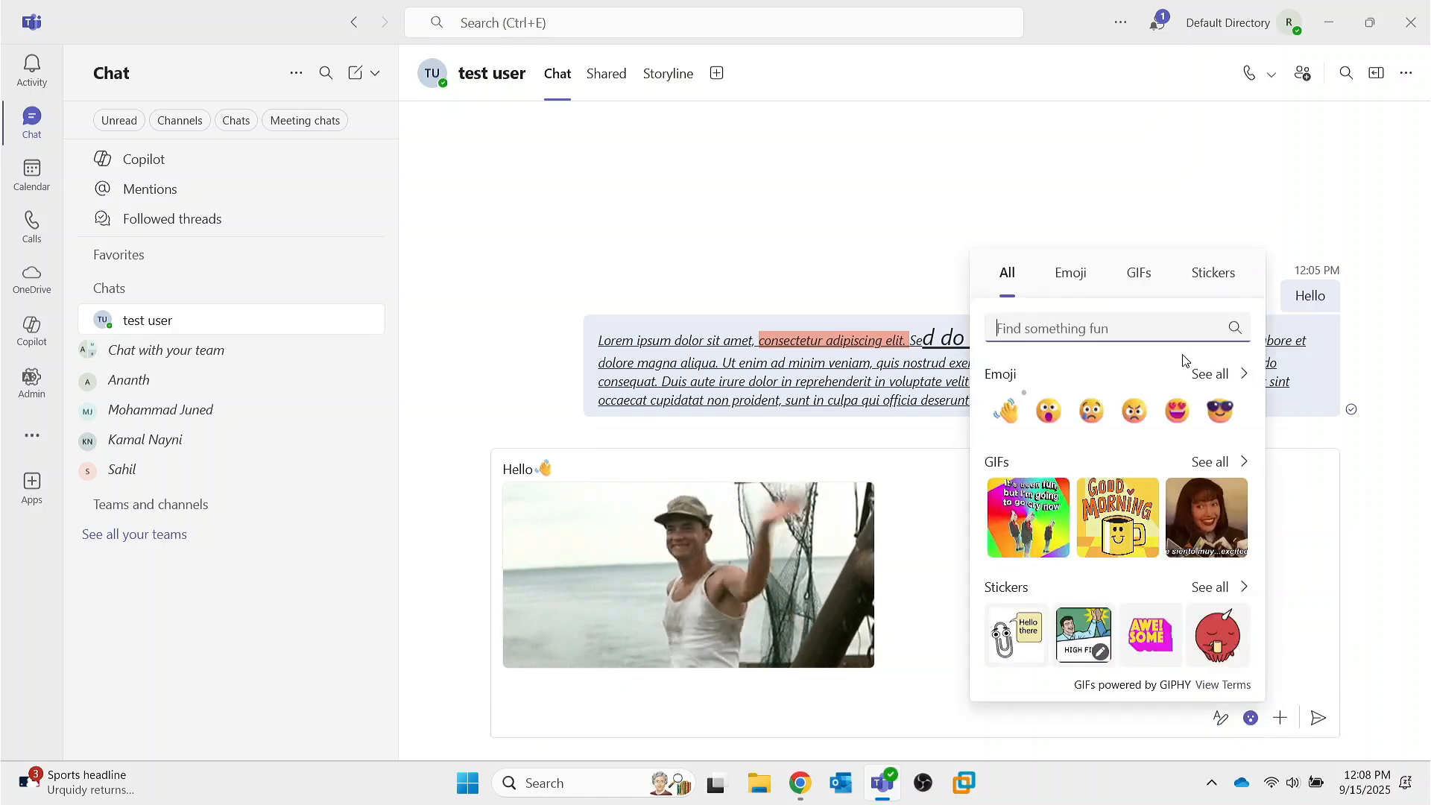
pyautogui.click(1213, 273)
pyautogui.write('he')
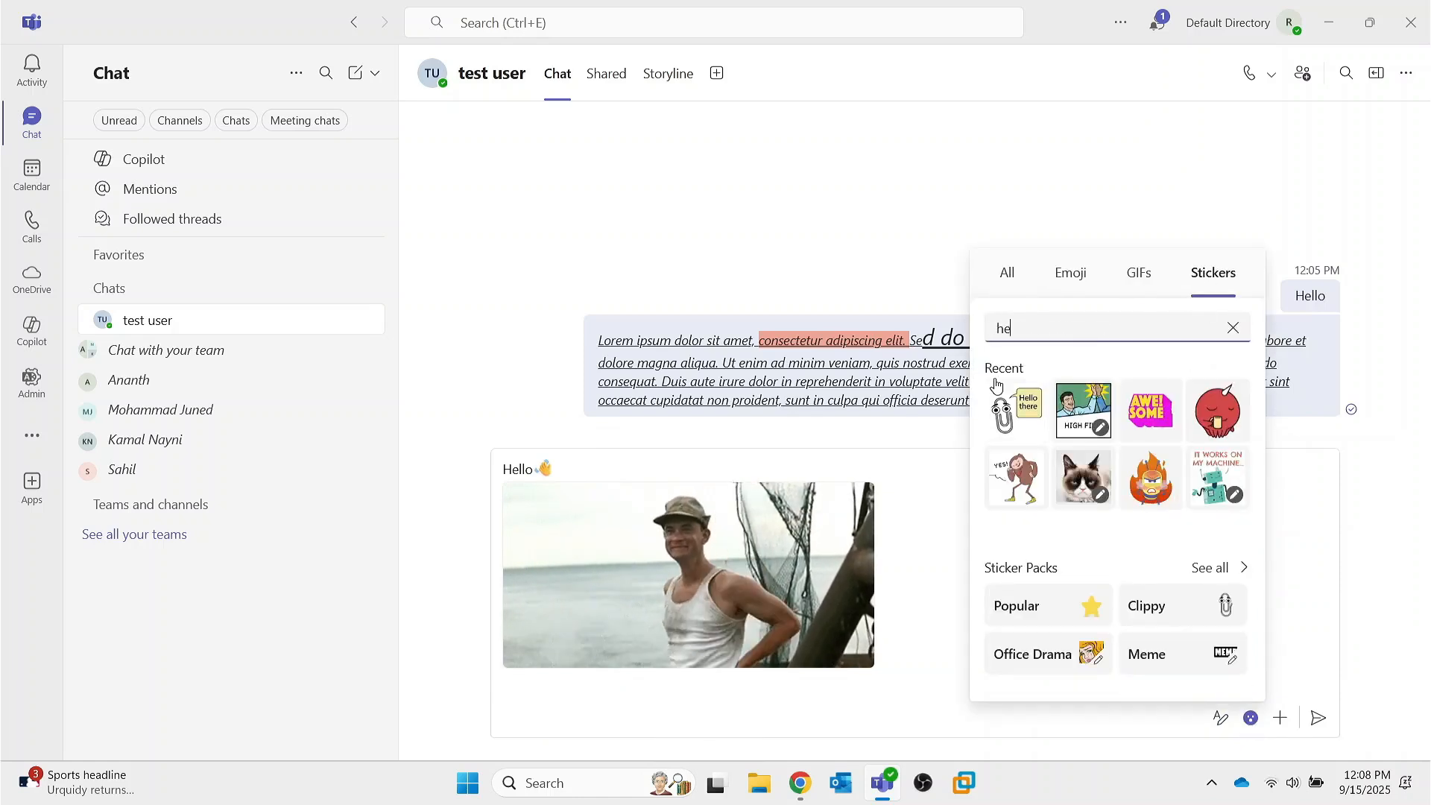
pyautogui.write('llo')
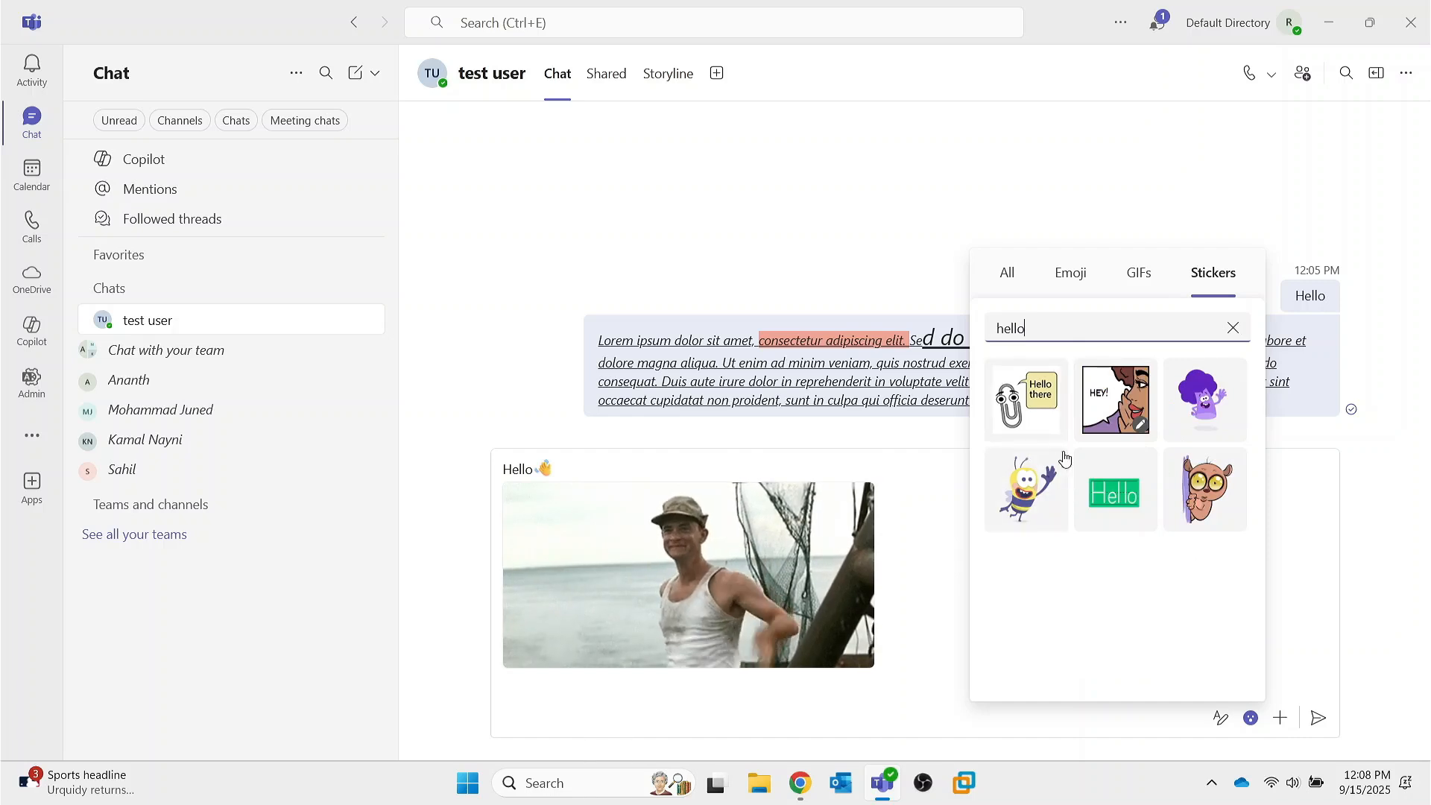
pyautogui.click(1033, 488)
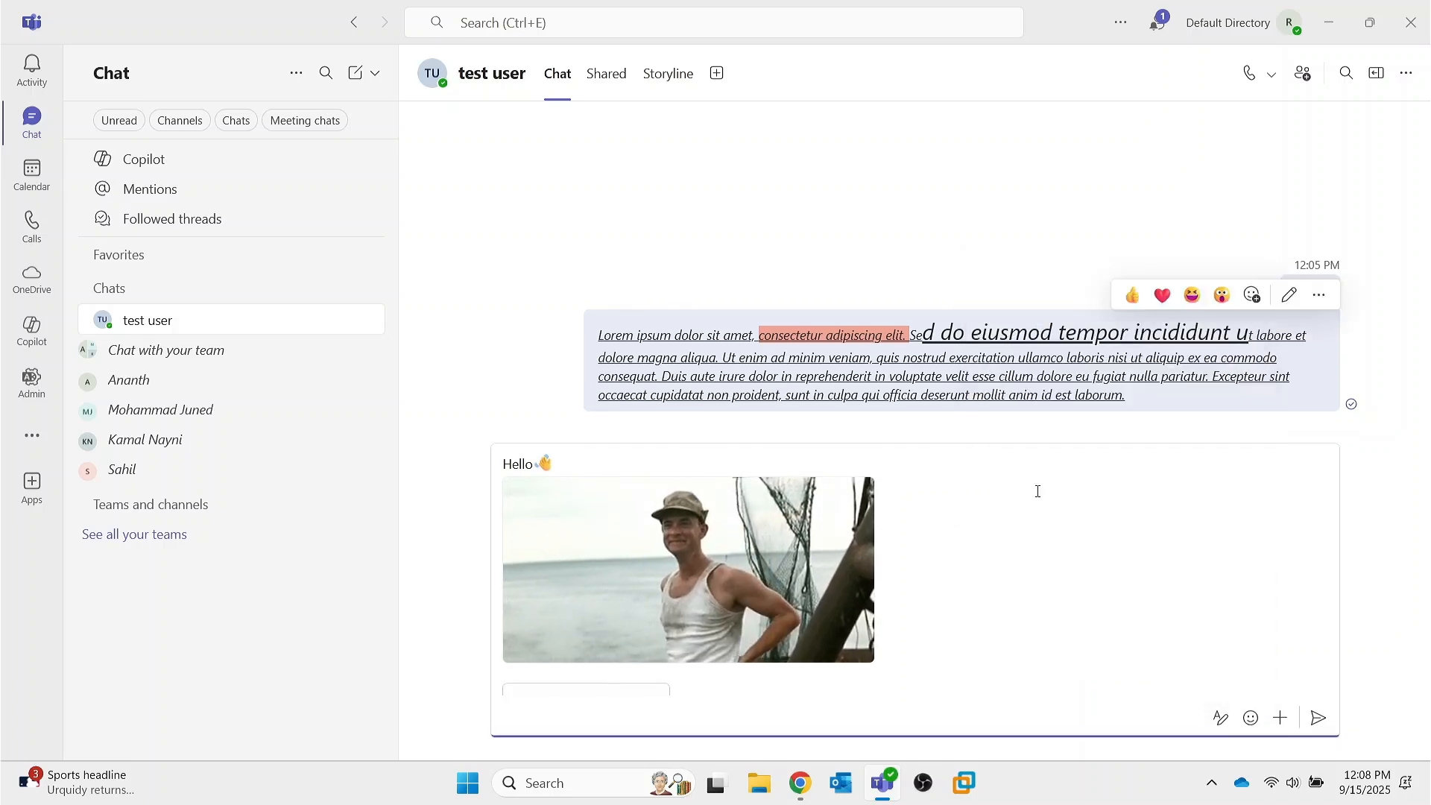
pyautogui.click(1320, 719)
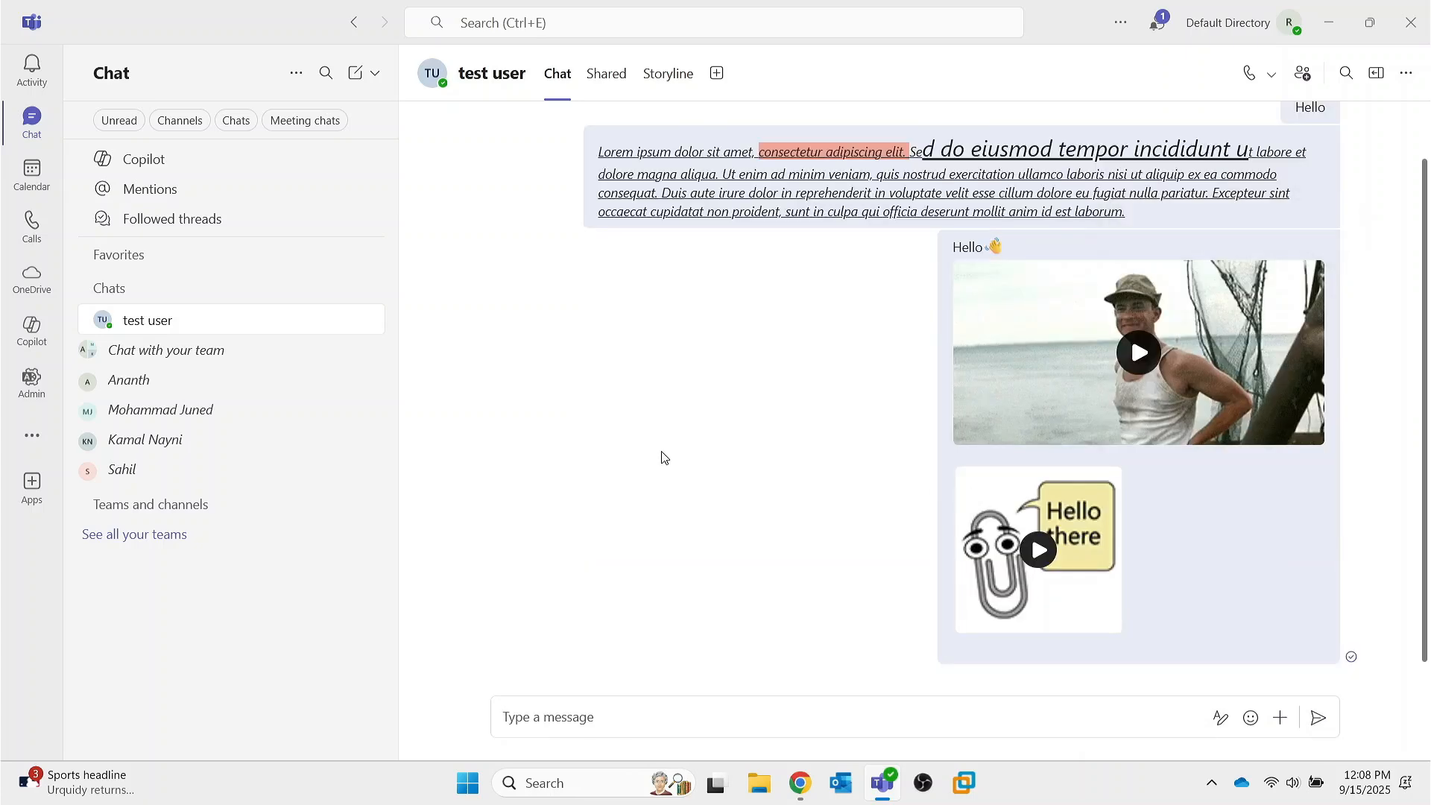
# - Switch to the recipient's Windows Sandbox window and review the received message with its emoji, GIF and sticker
pyautogui.hotkey('alt', 'Tab')
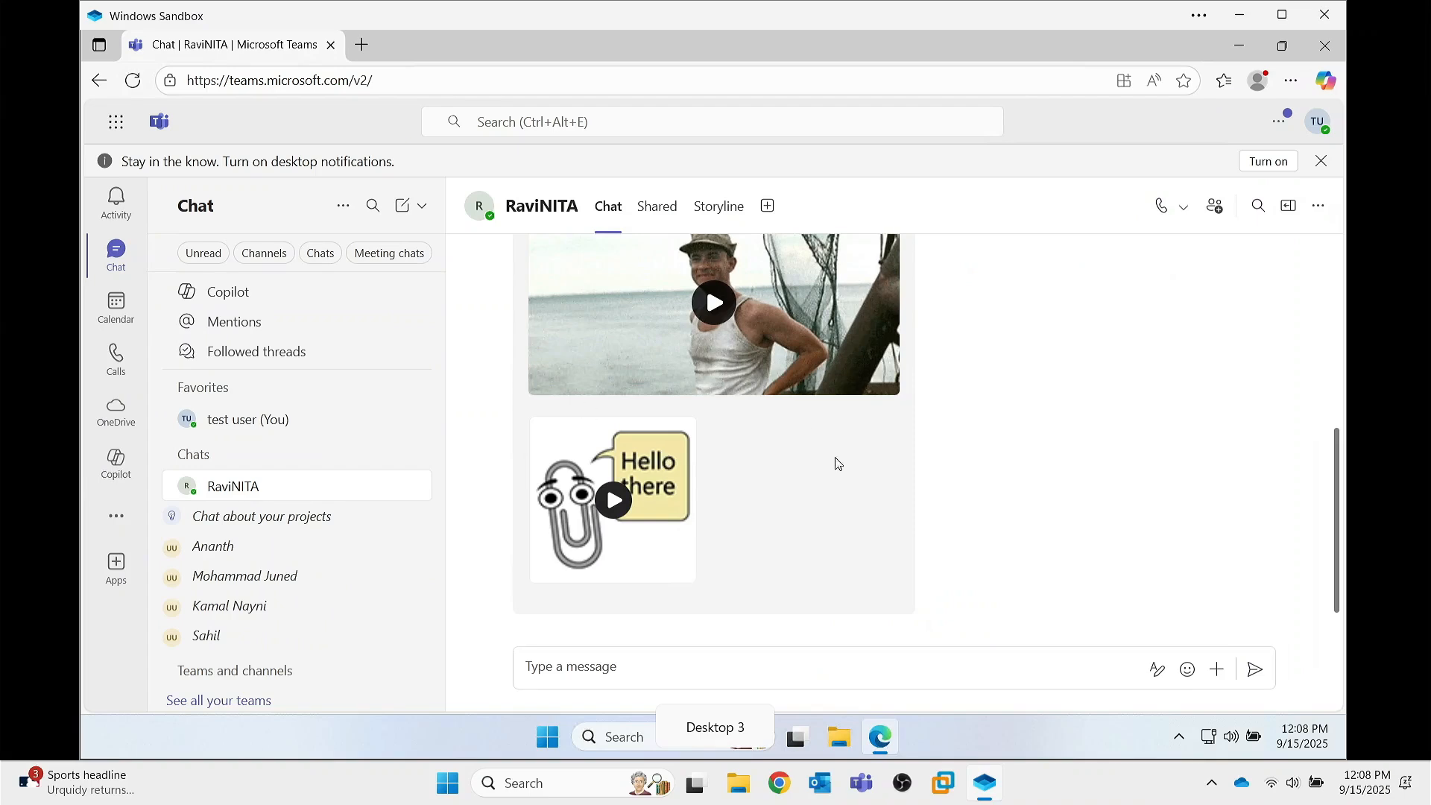
pyautogui.scroll(5, 981, 518)
pyautogui.scroll(-5, 981, 518)
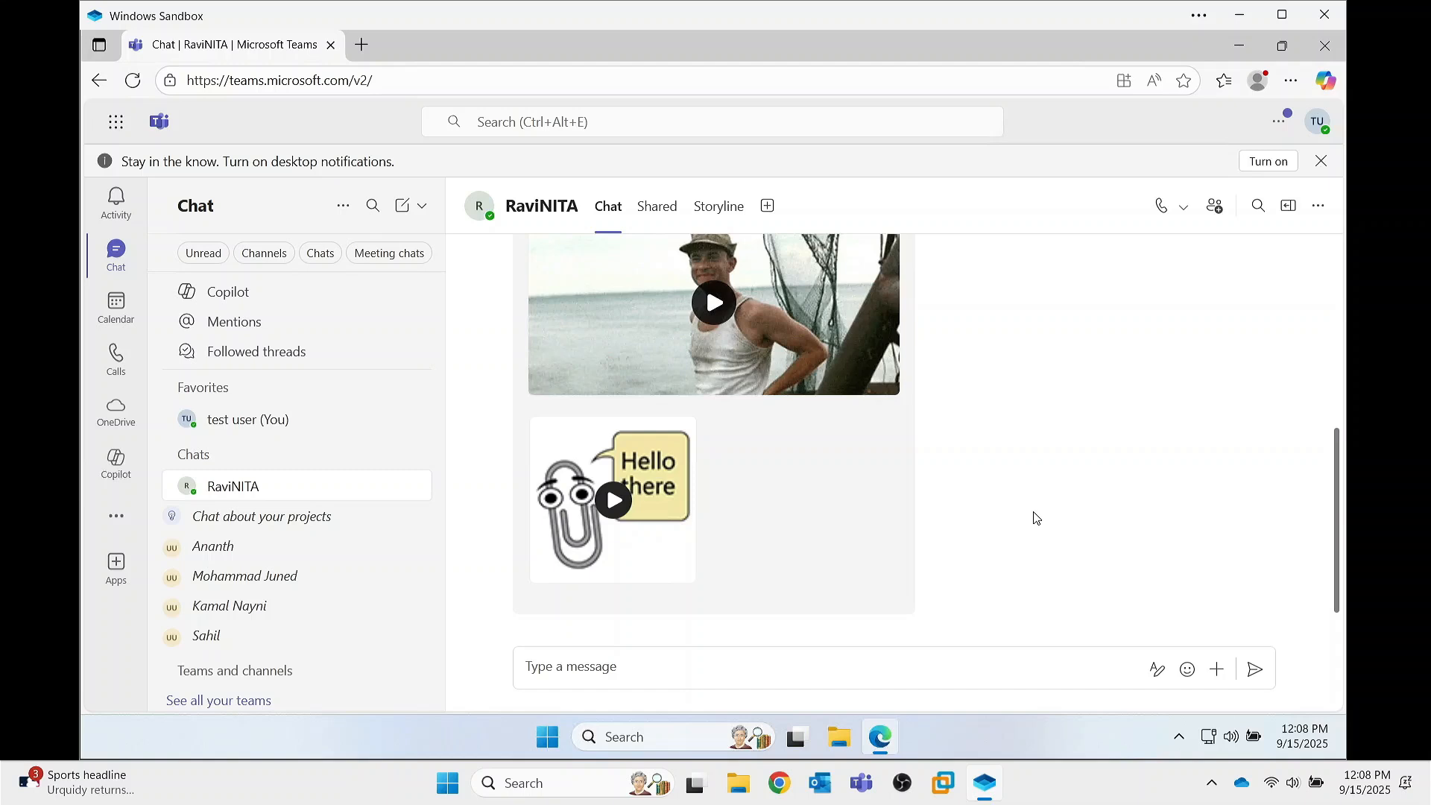
pyautogui.scroll(3, 1035, 517)
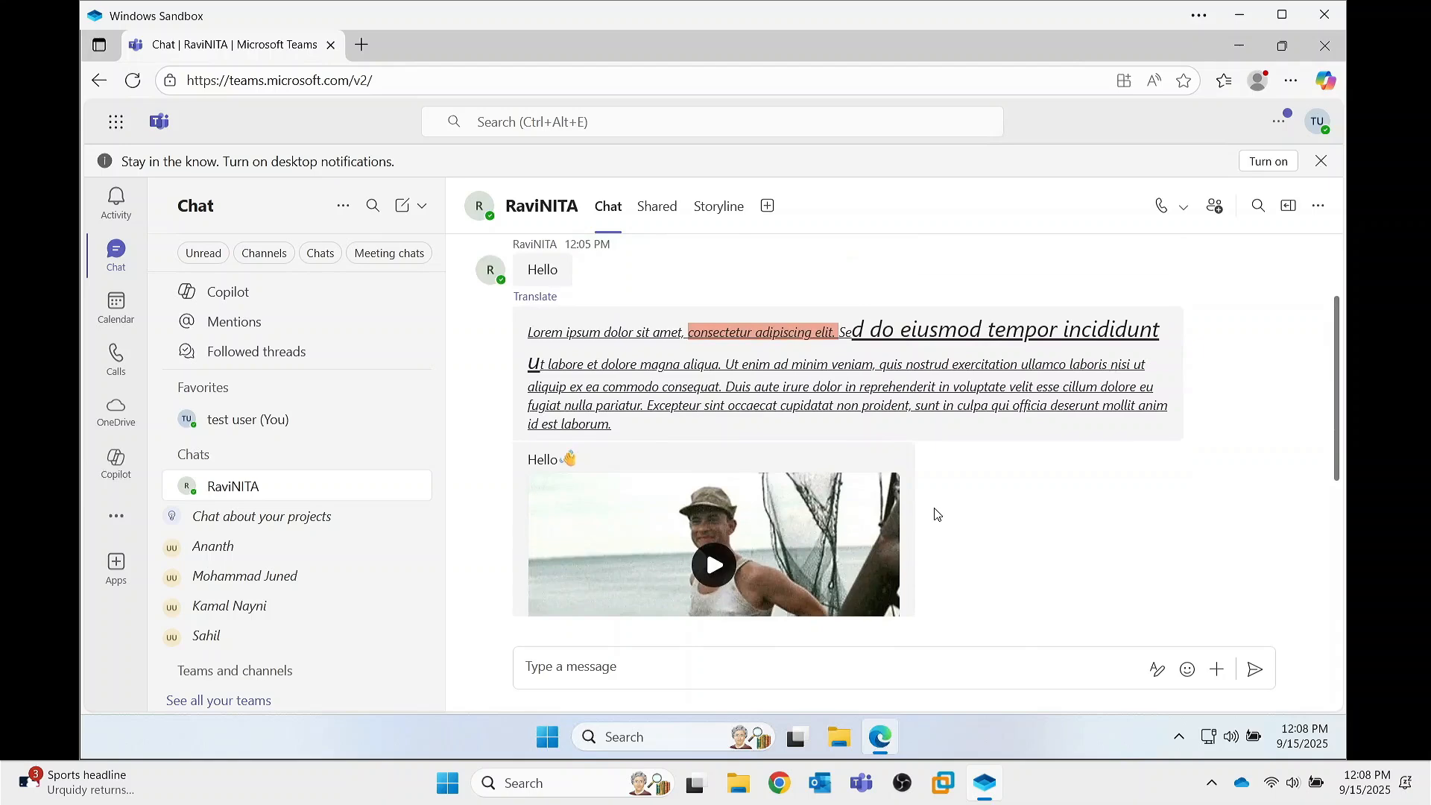
pyautogui.scroll(-3, 1032, 545)
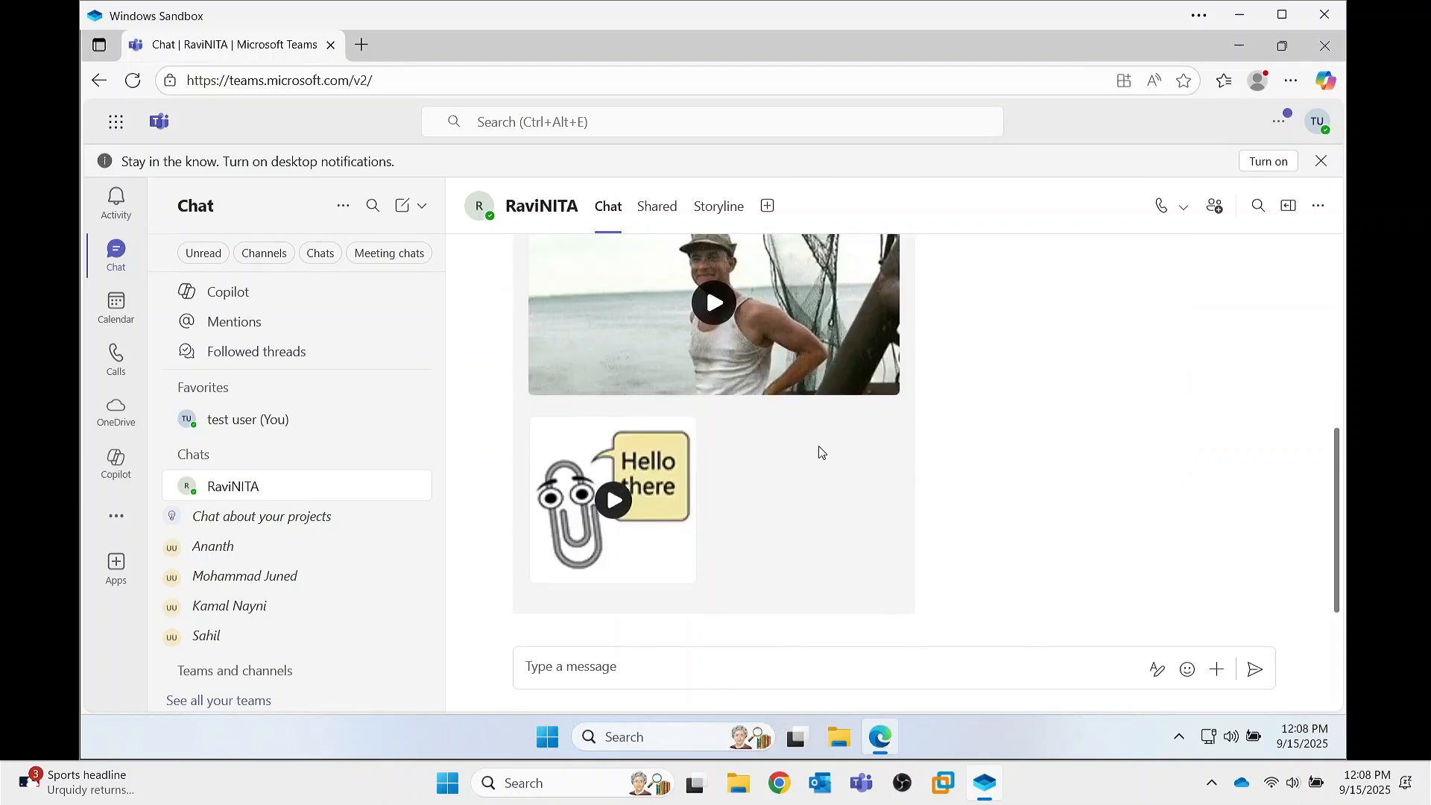
# - React to the received GIF and sticker message with a thumbs-up as the recipient, and dismiss the reaction notification
pyautogui.scroll(3, 824, 462)
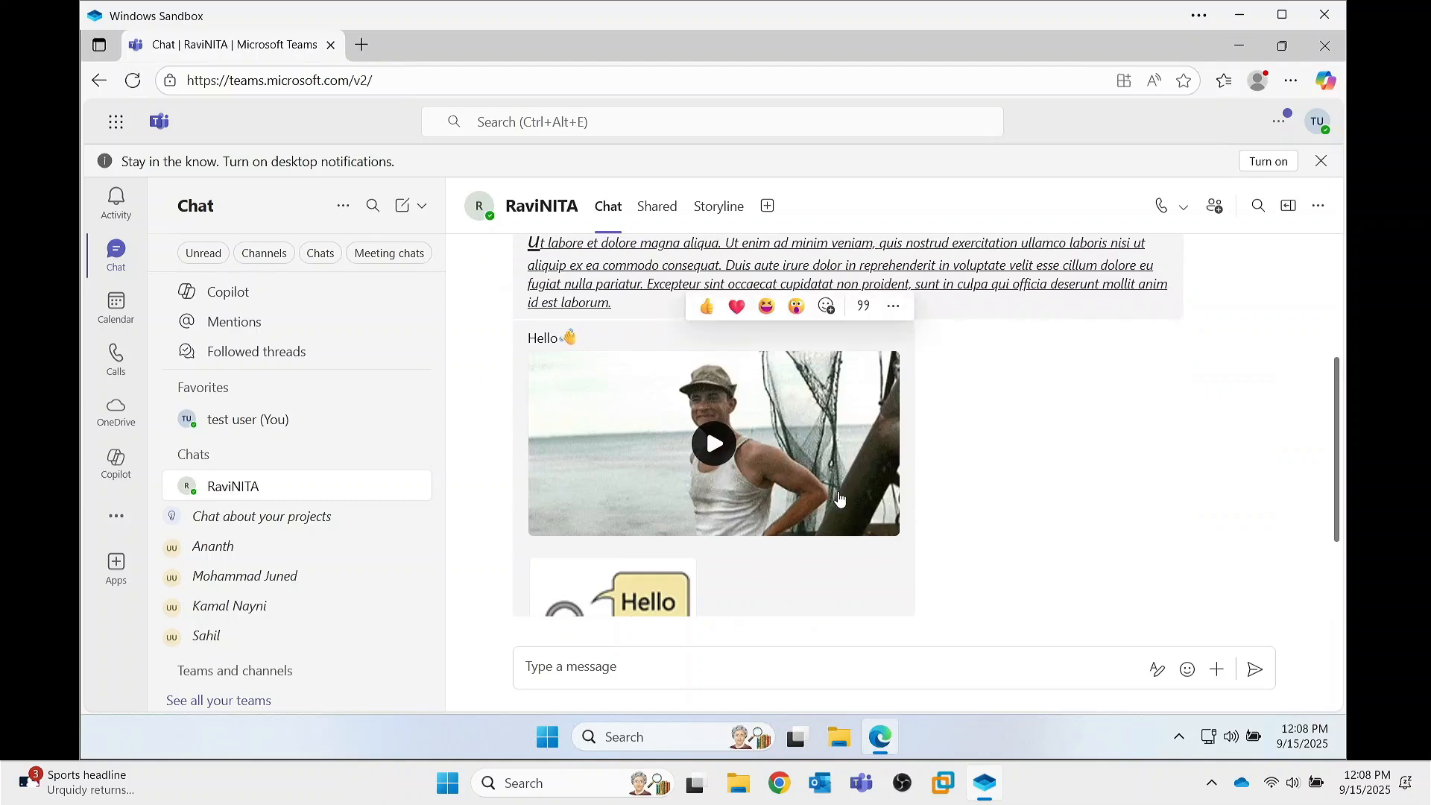
pyautogui.rightClick(786, 574)
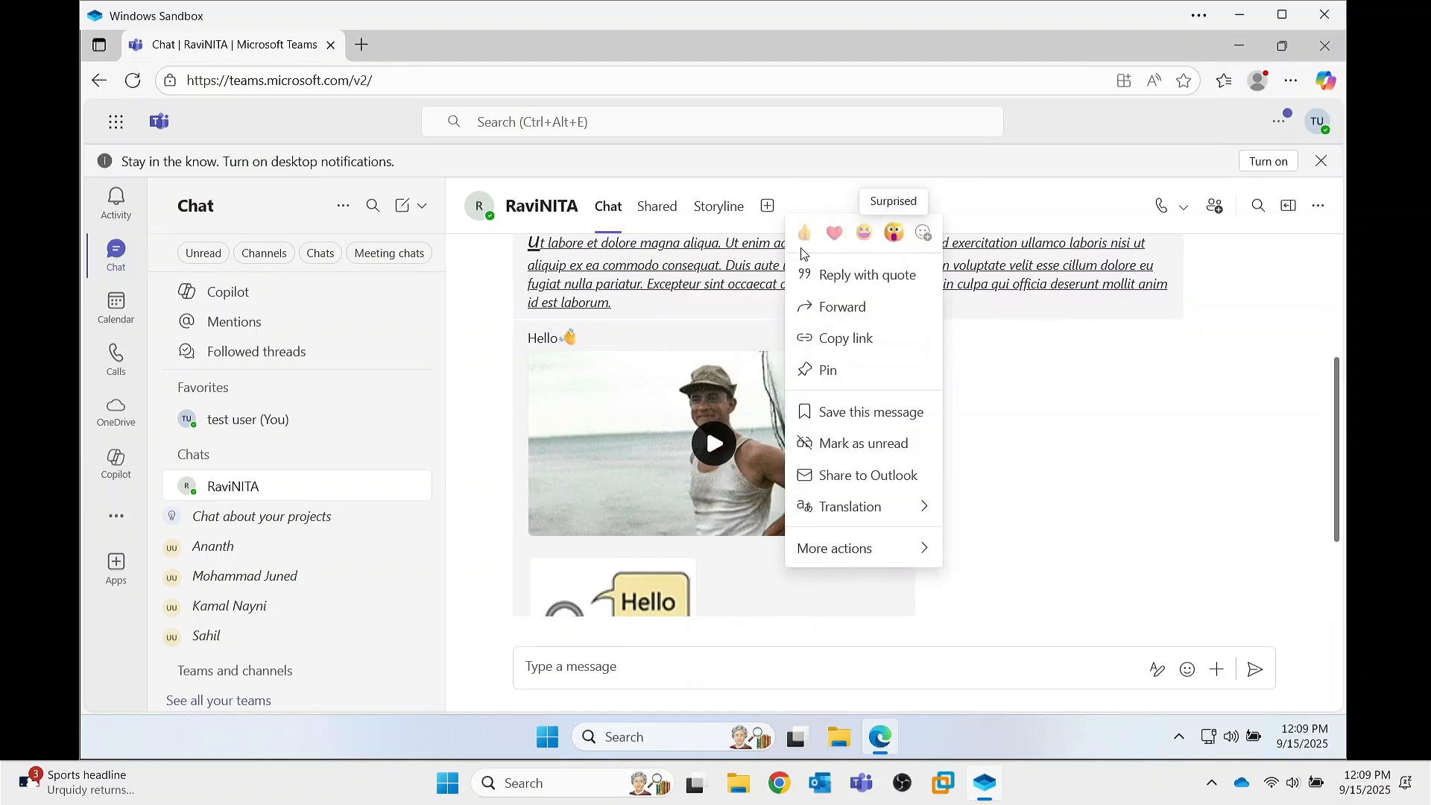
pyautogui.click(1072, 469)
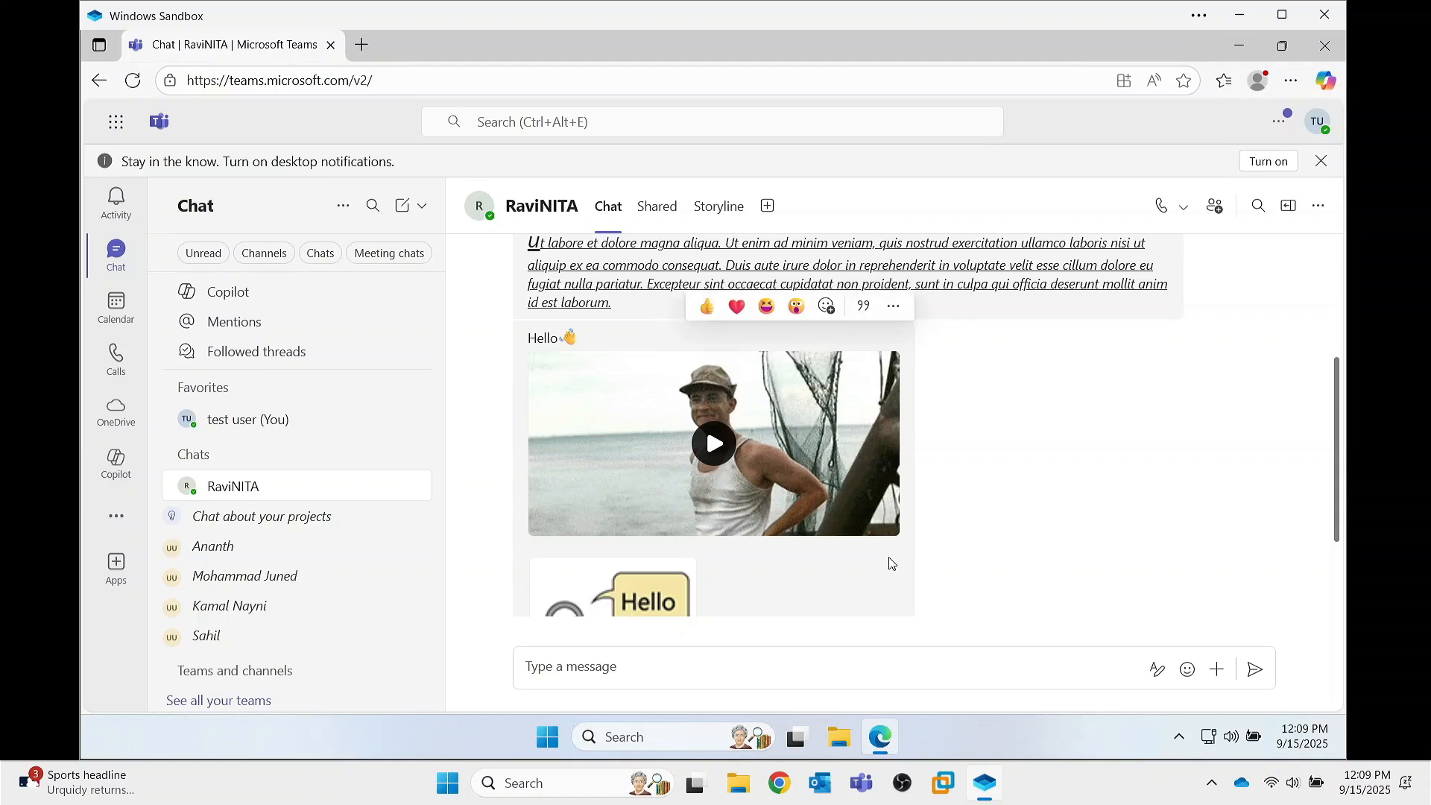
pyautogui.click(709, 312)
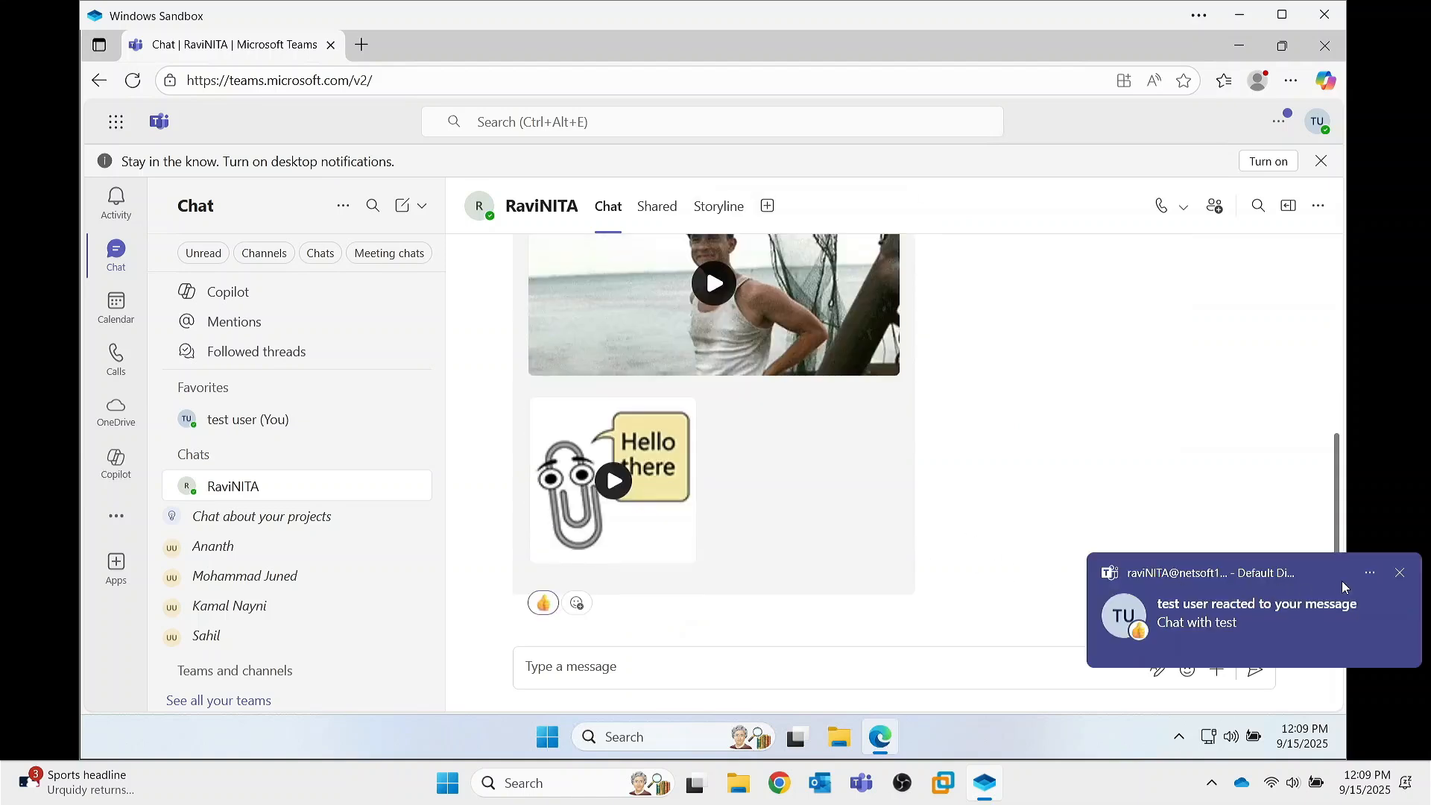
pyautogui.click(1400, 573)
# - Check the thumbs-up reaction on the sent message in the Teams desktop app, comparing it with the recipient's Windows Sandbox window
pyautogui.press('ctrl+super+Right')
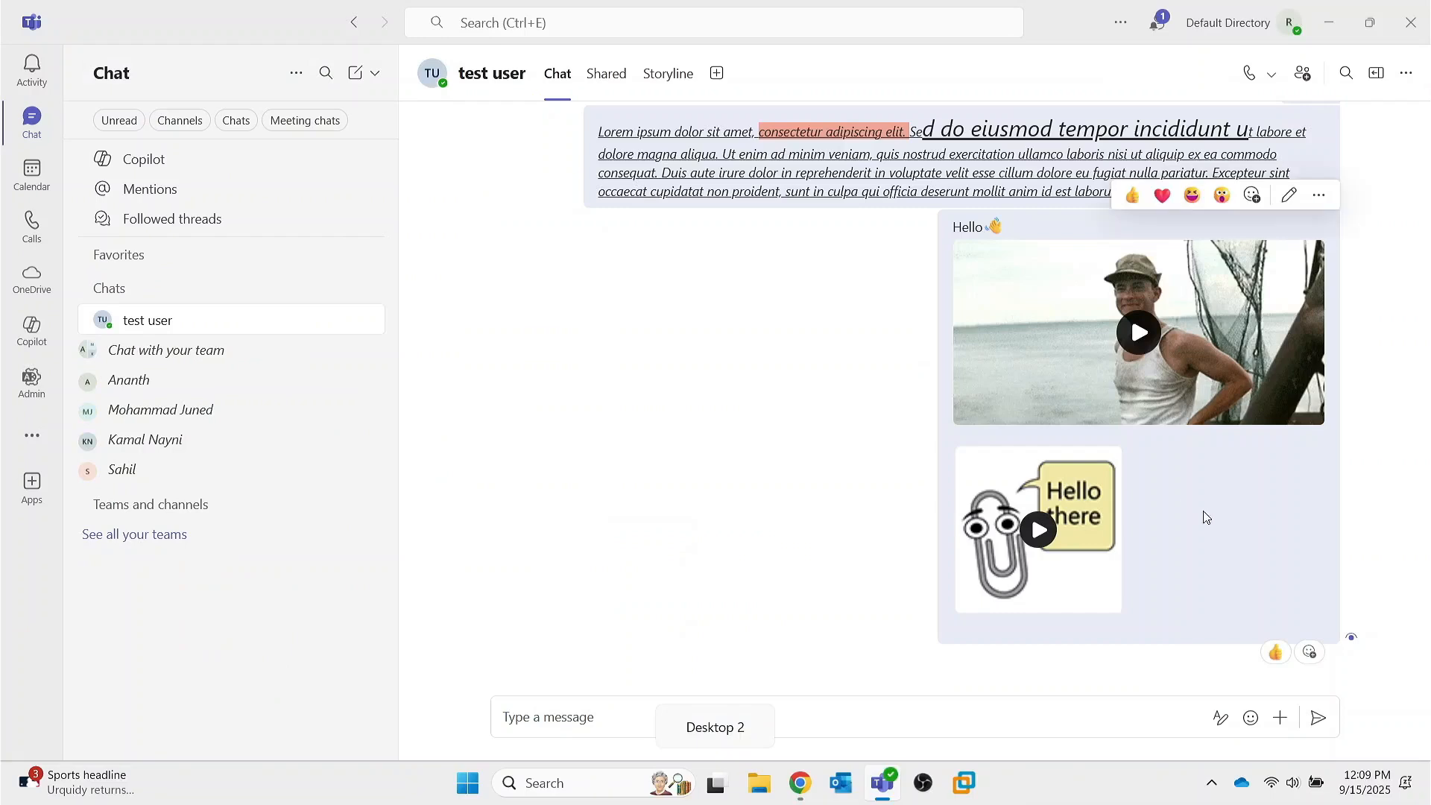
pyautogui.moveTo(1276, 654)
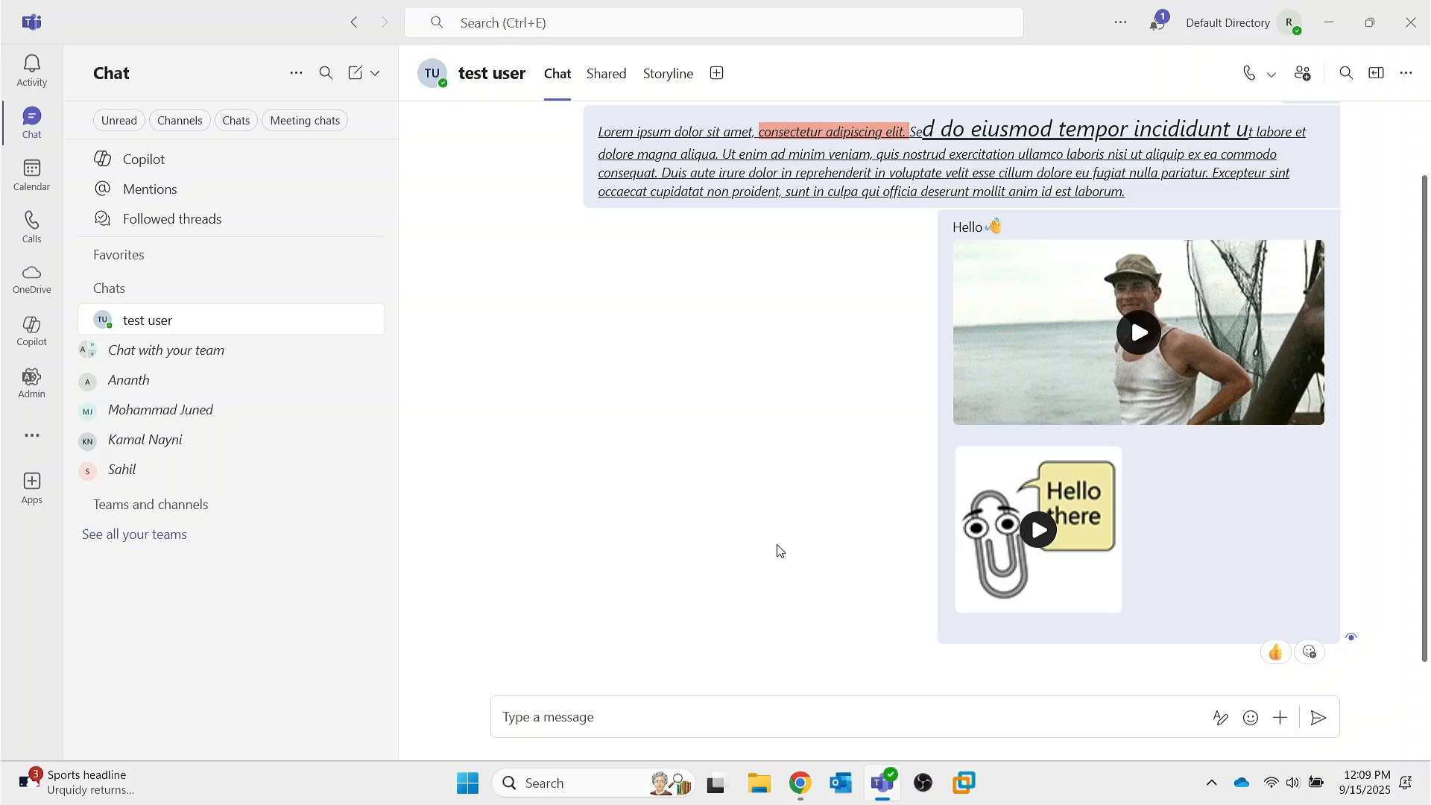
pyautogui.press('ctrl+super+Right')
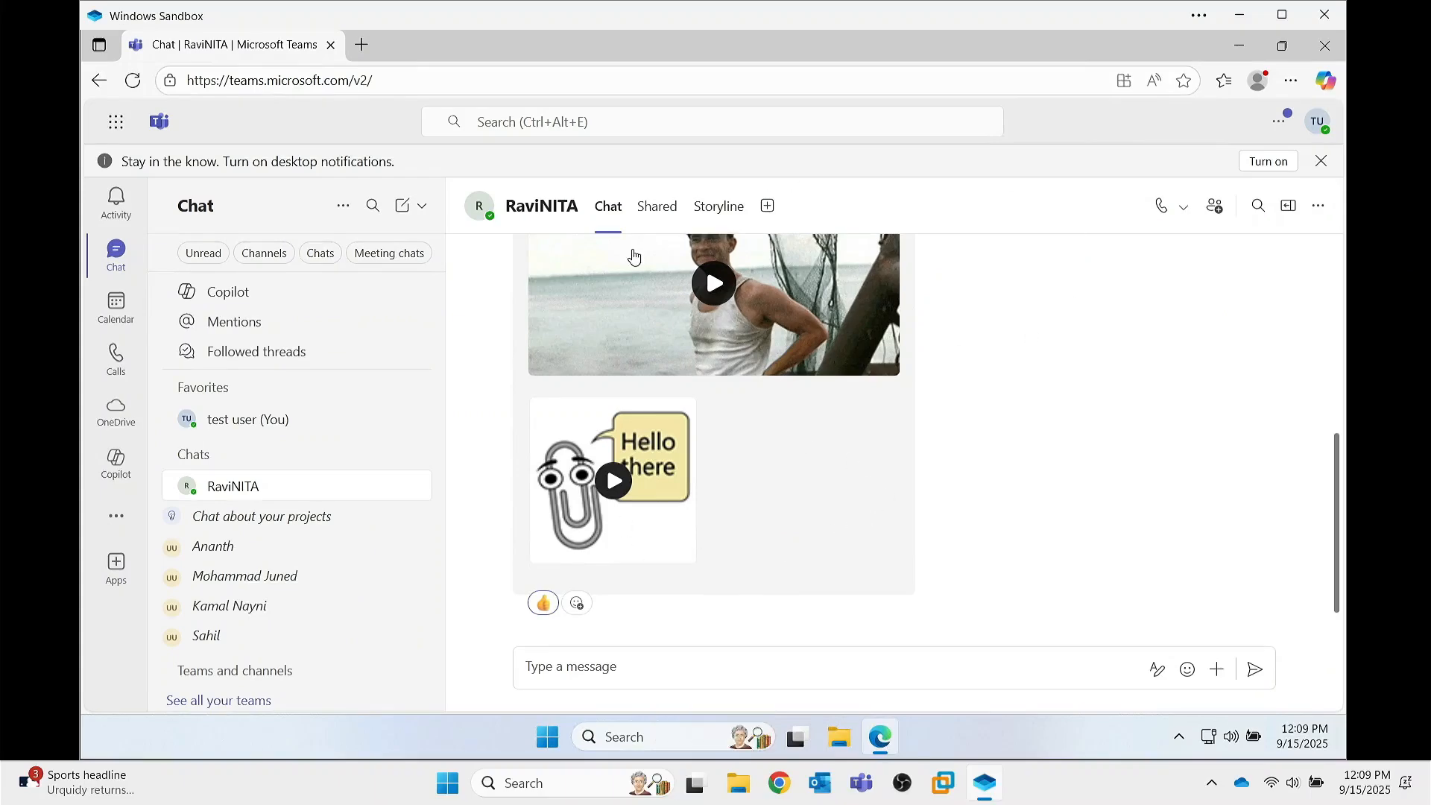
pyautogui.press('ctrl+super+Left')
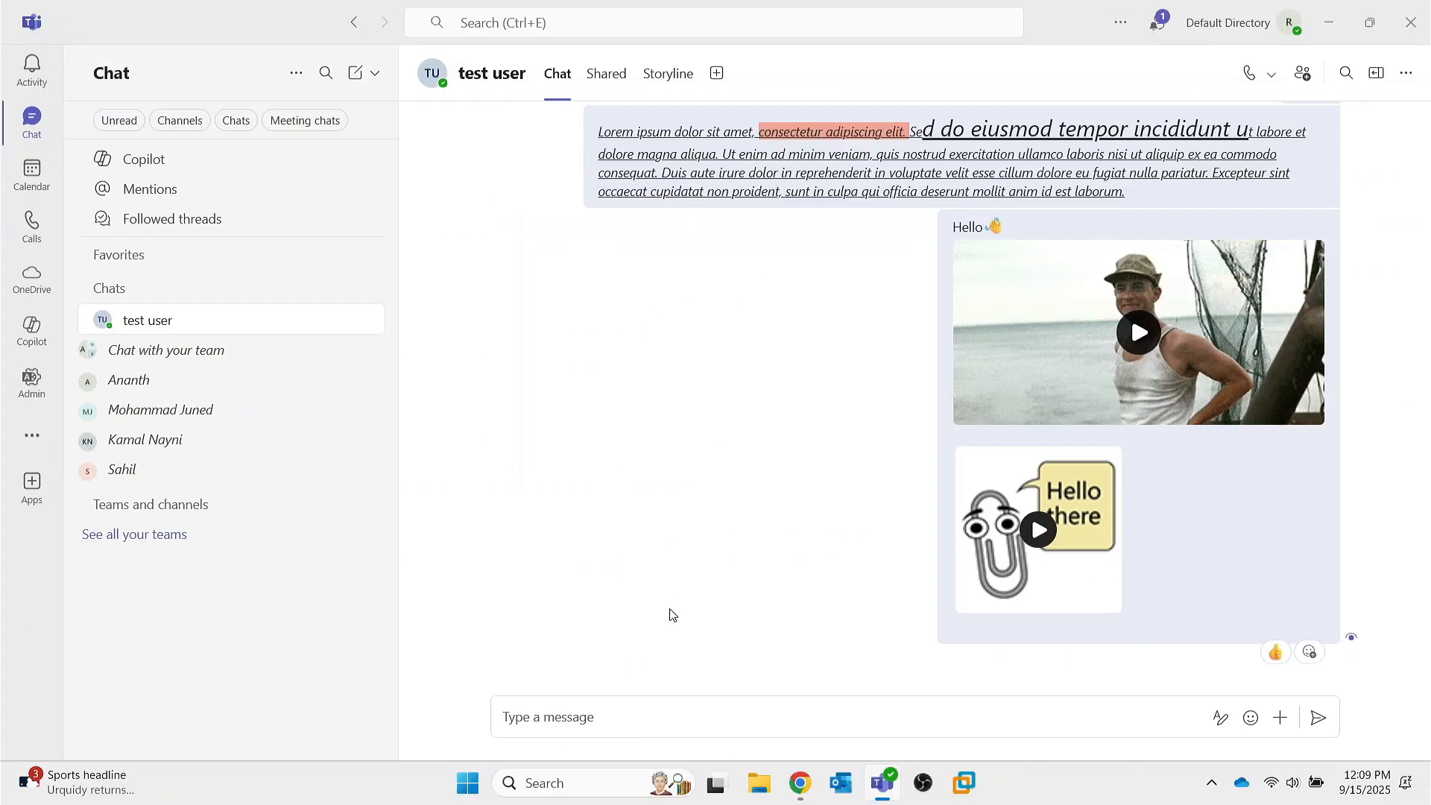
# - Attach the image 3rd.png from this device's Desktop folder to a new message and send it to the test user
pyautogui.click(1280, 718)
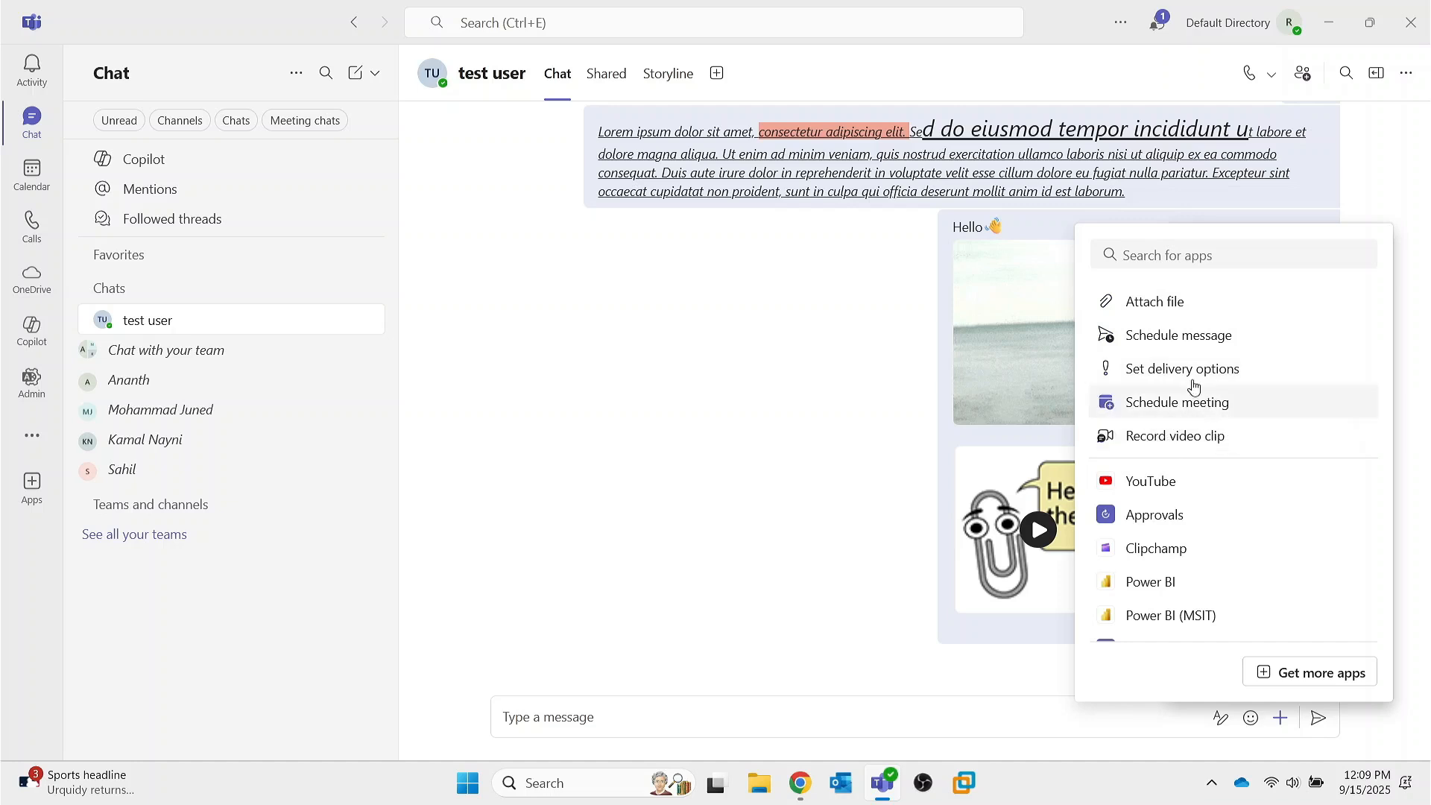
pyautogui.click(1179, 314)
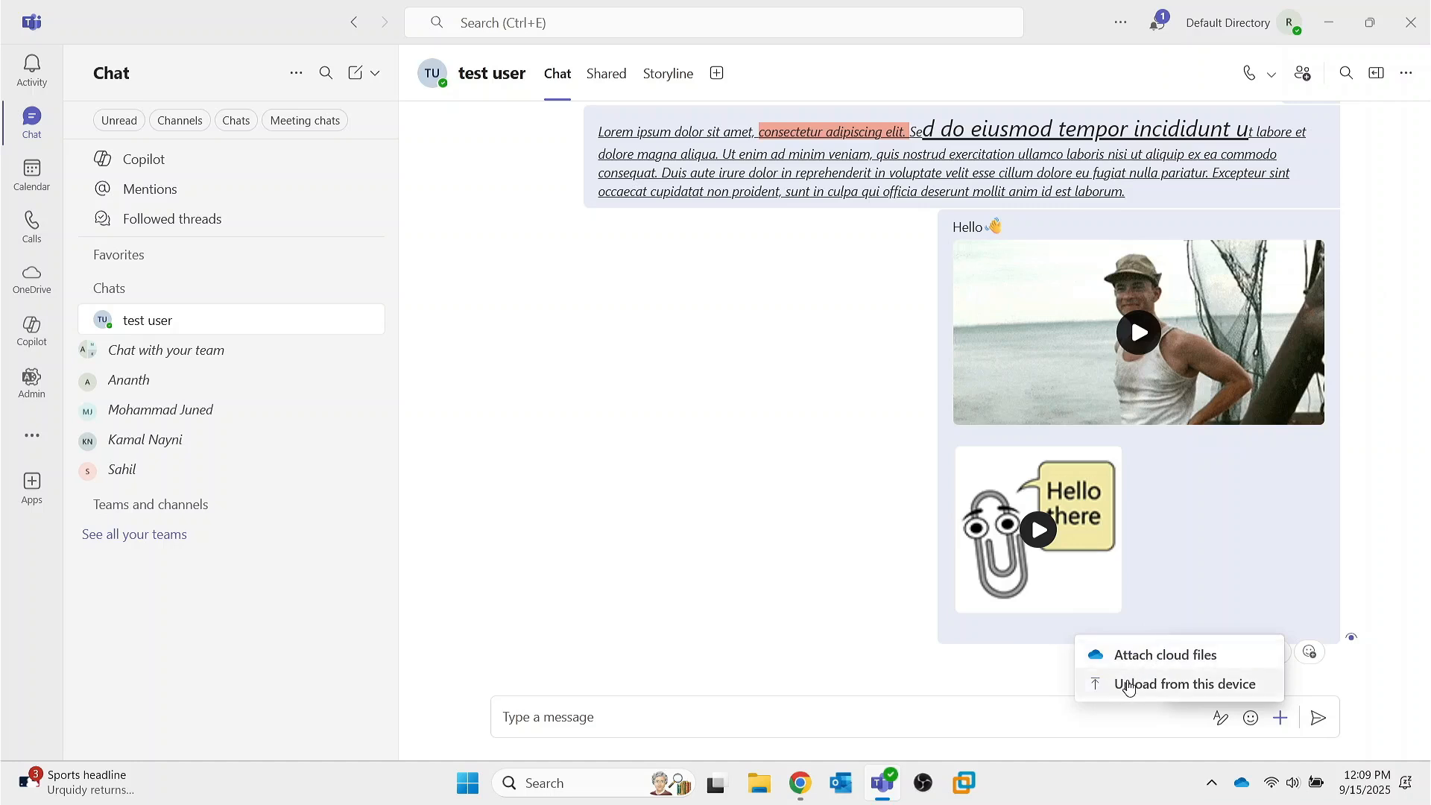
pyautogui.click(1137, 687)
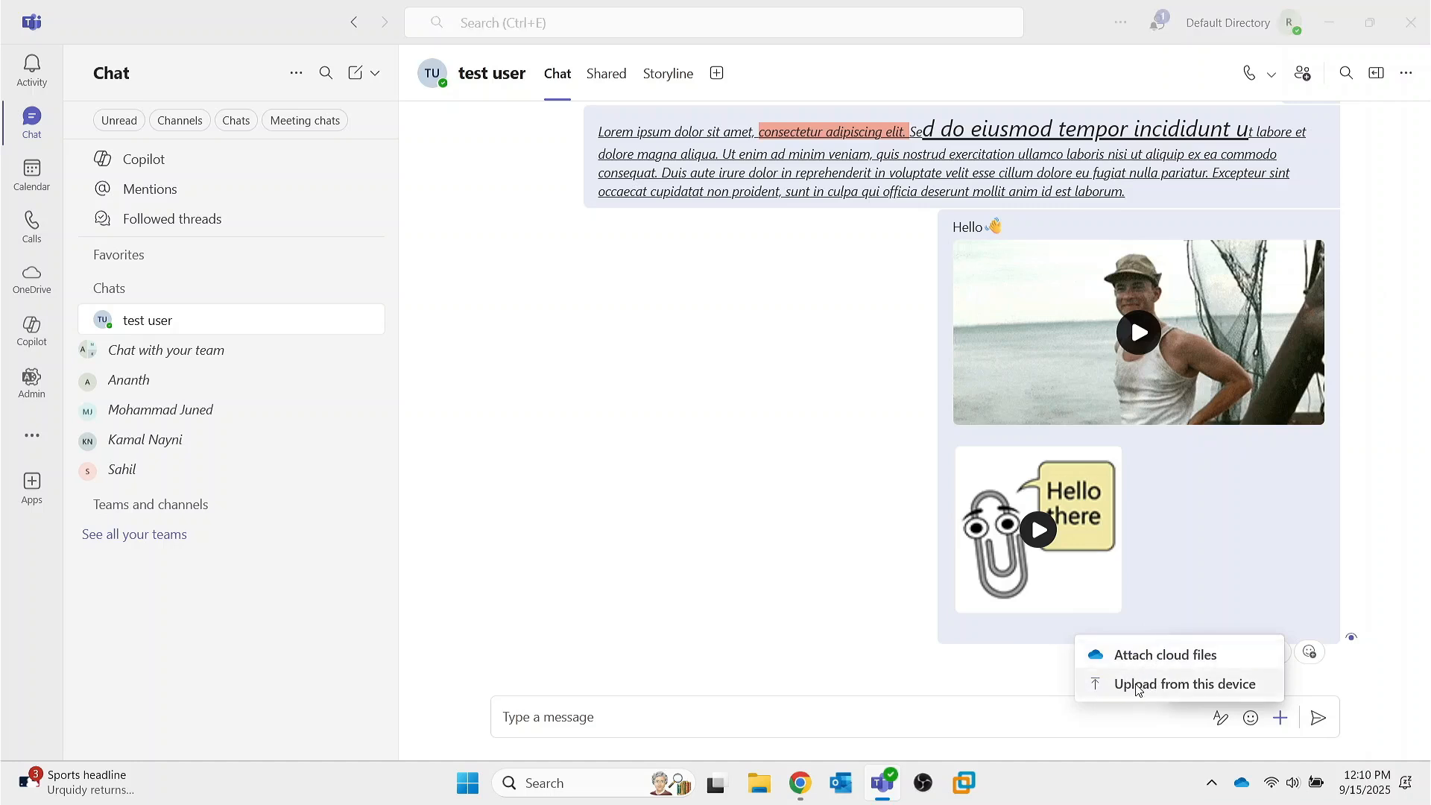
pyautogui.click(75, 247)
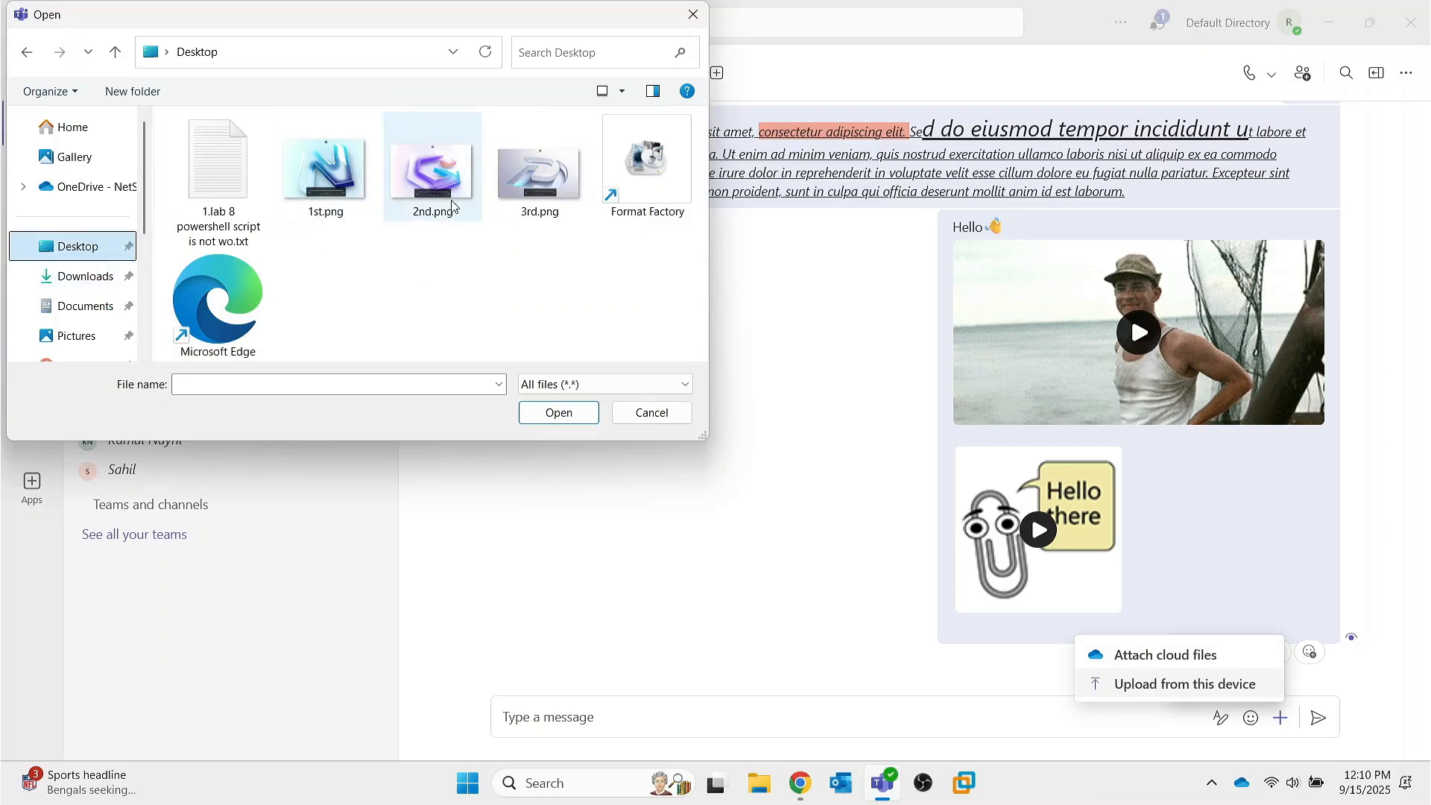
pyautogui.click(521, 177)
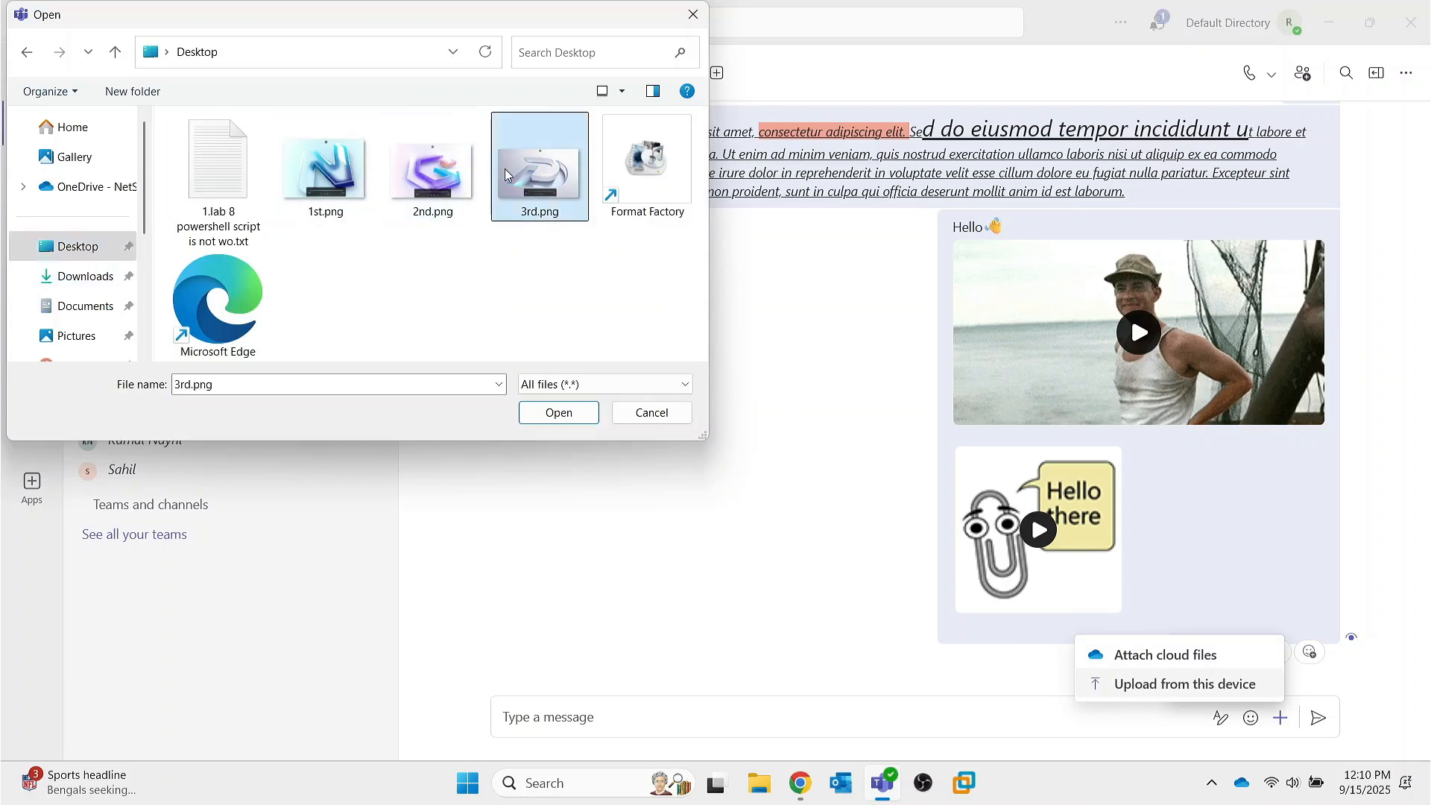
pyautogui.click(573, 421)
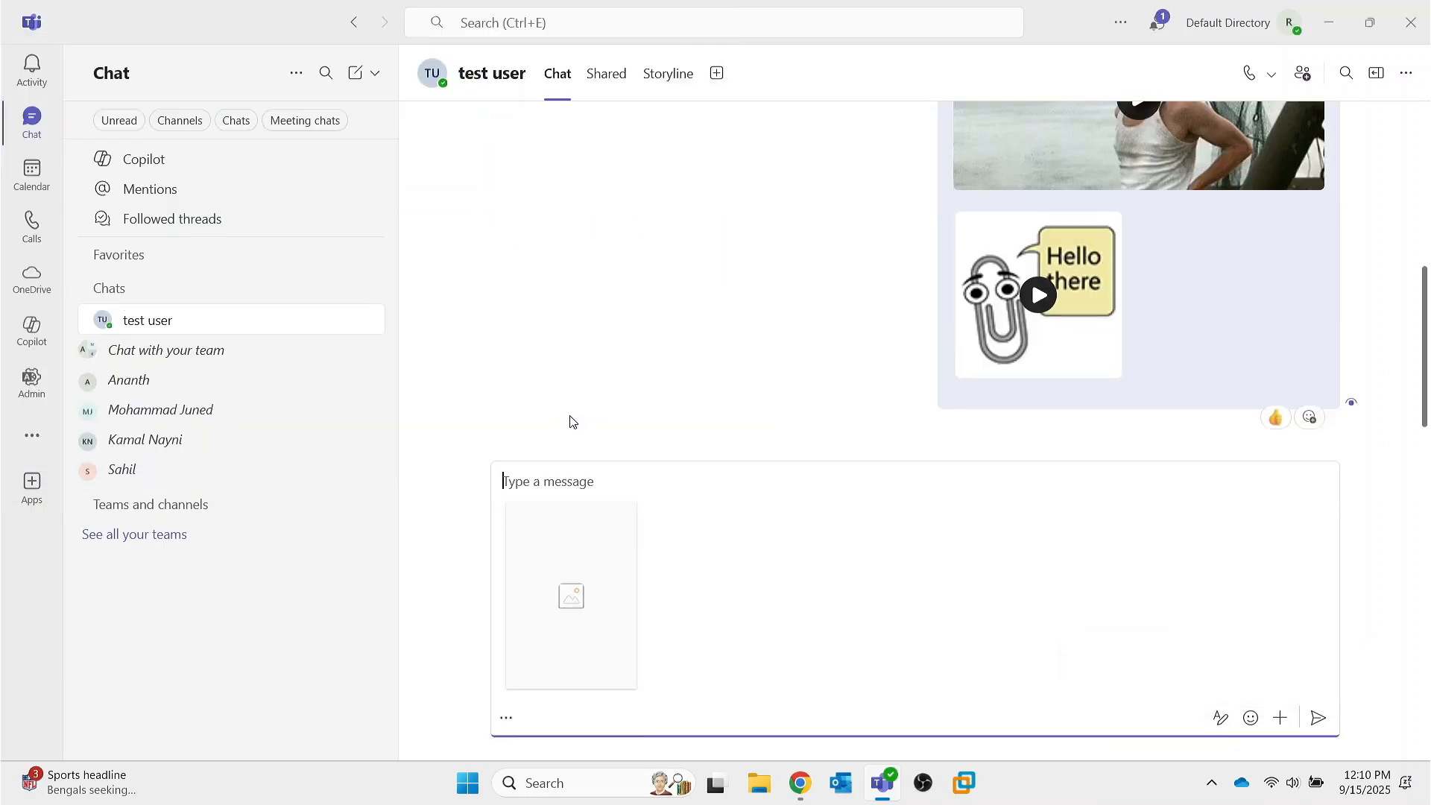
pyautogui.click(1314, 718)
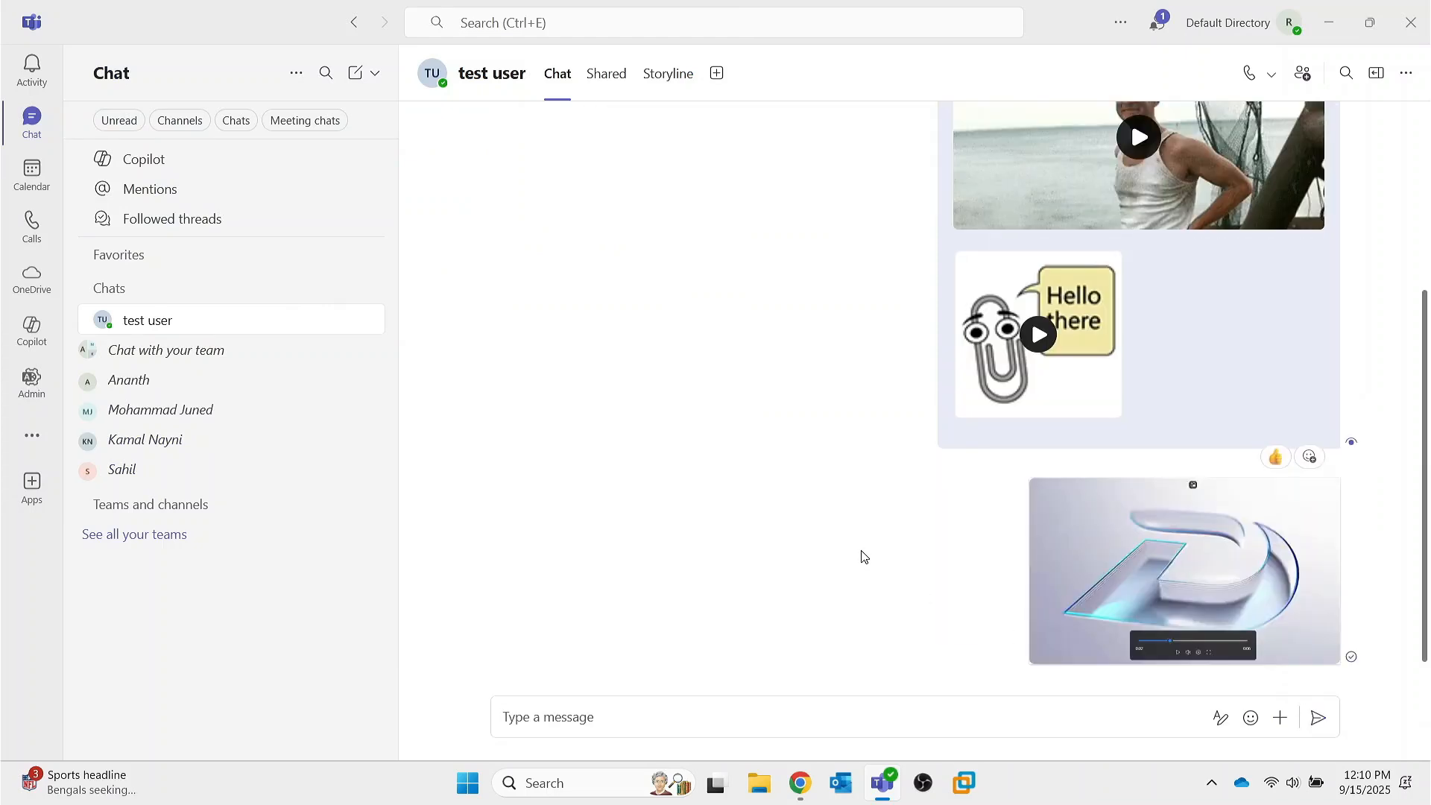
# - Switch to the recipient's Windows Sandbox window and review the received image together with the earlier messages in the chat
pyautogui.press('ctrl+super+Right')
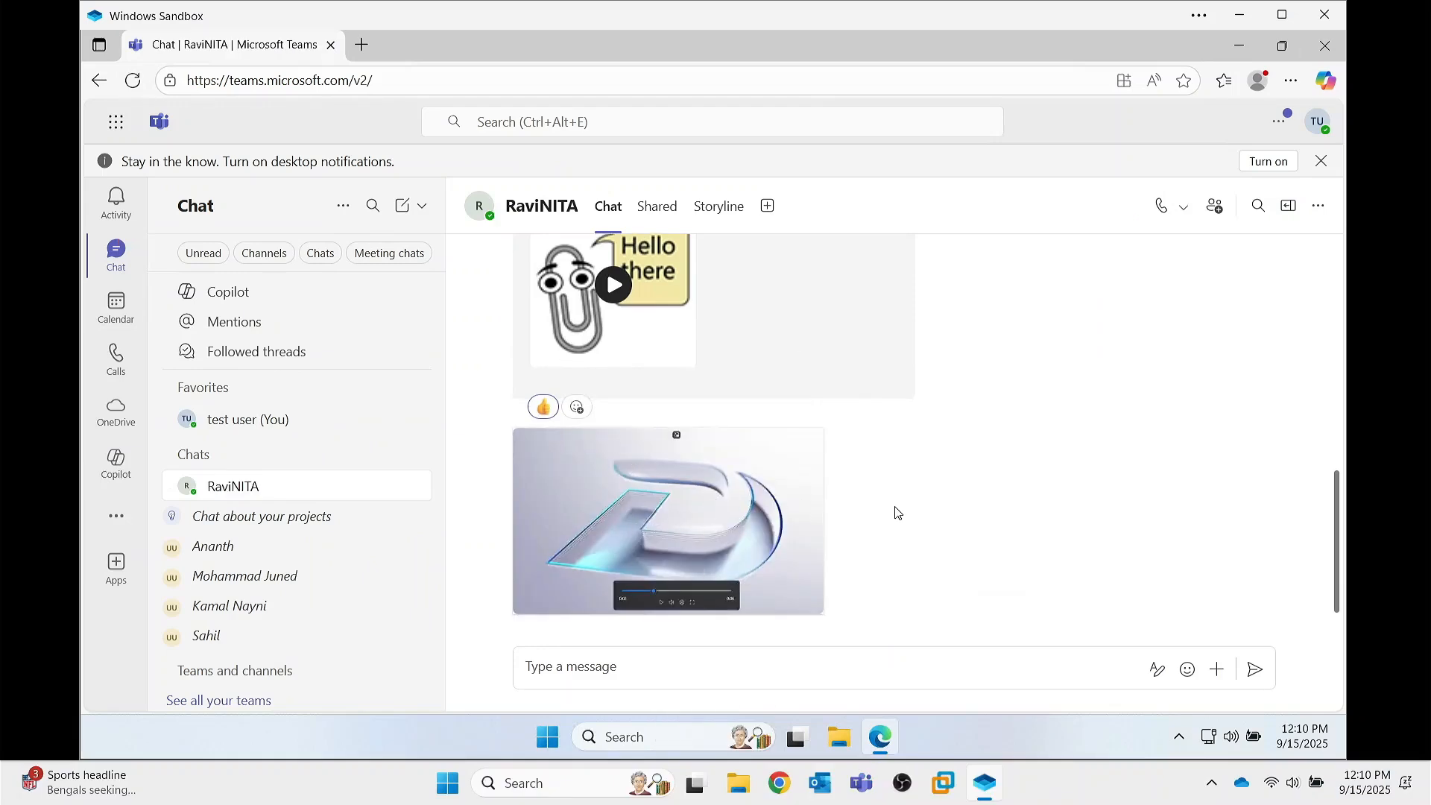
pyautogui.scroll(10, 696, 431)
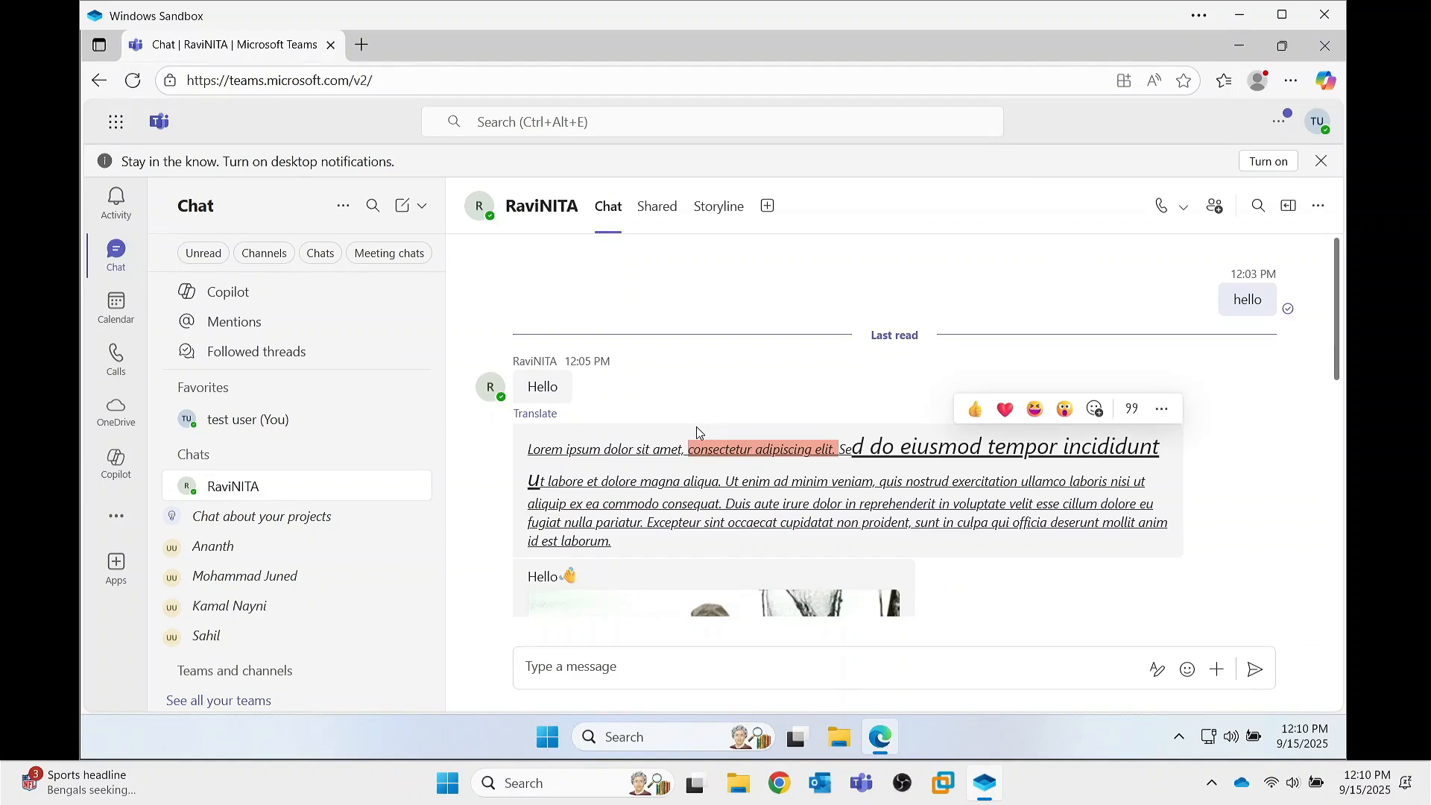
pyautogui.scroll(-10, 697, 427)
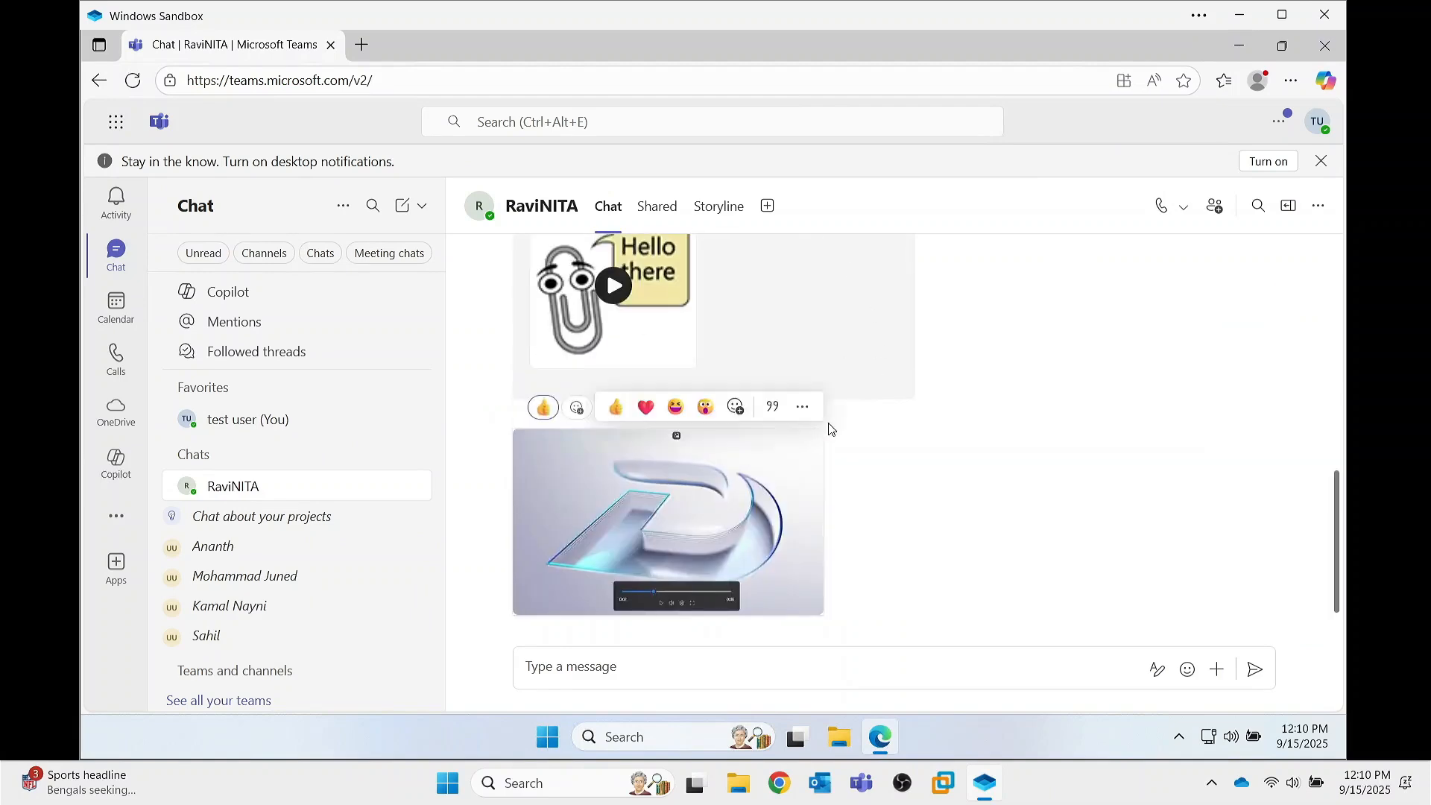
pyautogui.scroll(10, 830, 429)
pyautogui.scroll(-8, 932, 506)
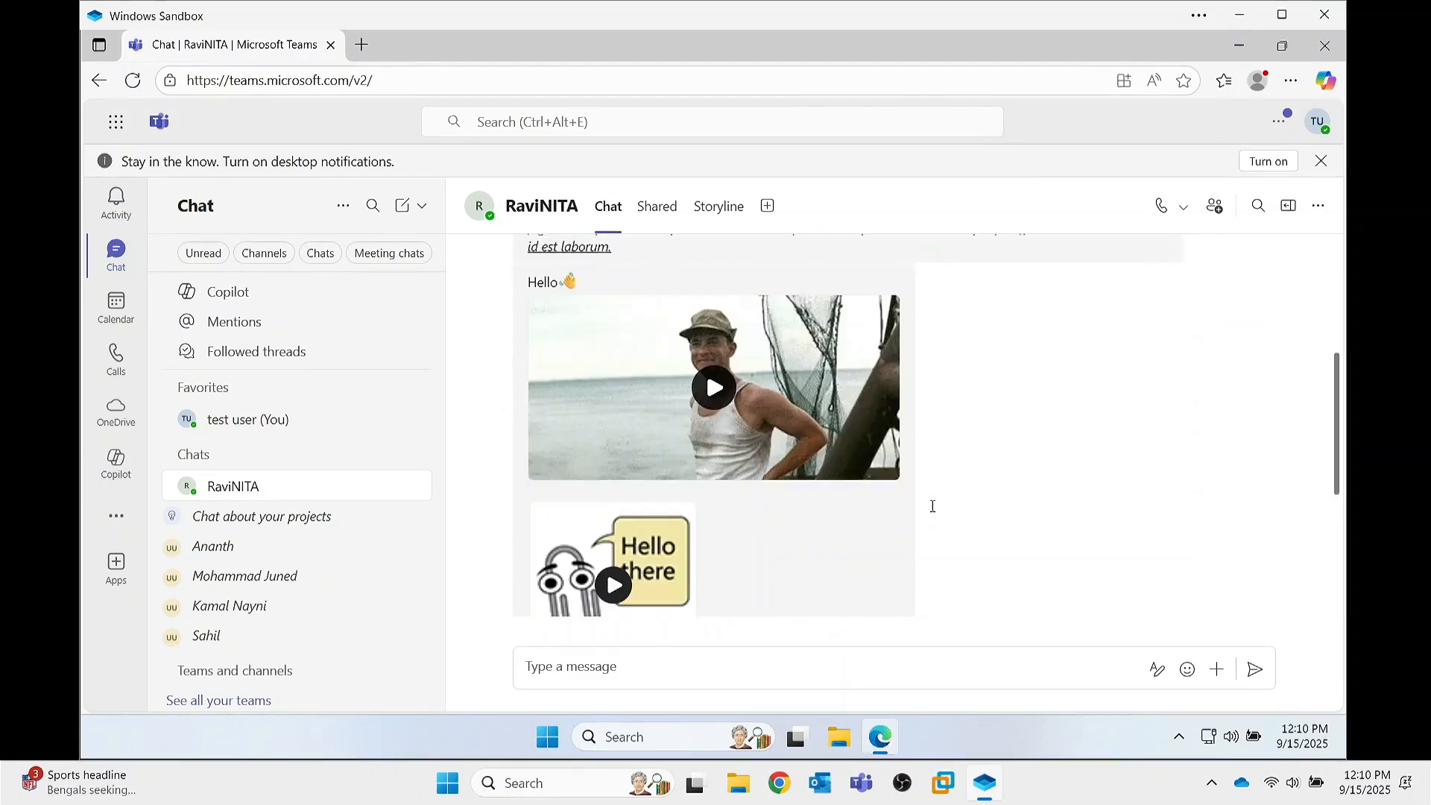
pyautogui.scroll(-4, 857, 432)
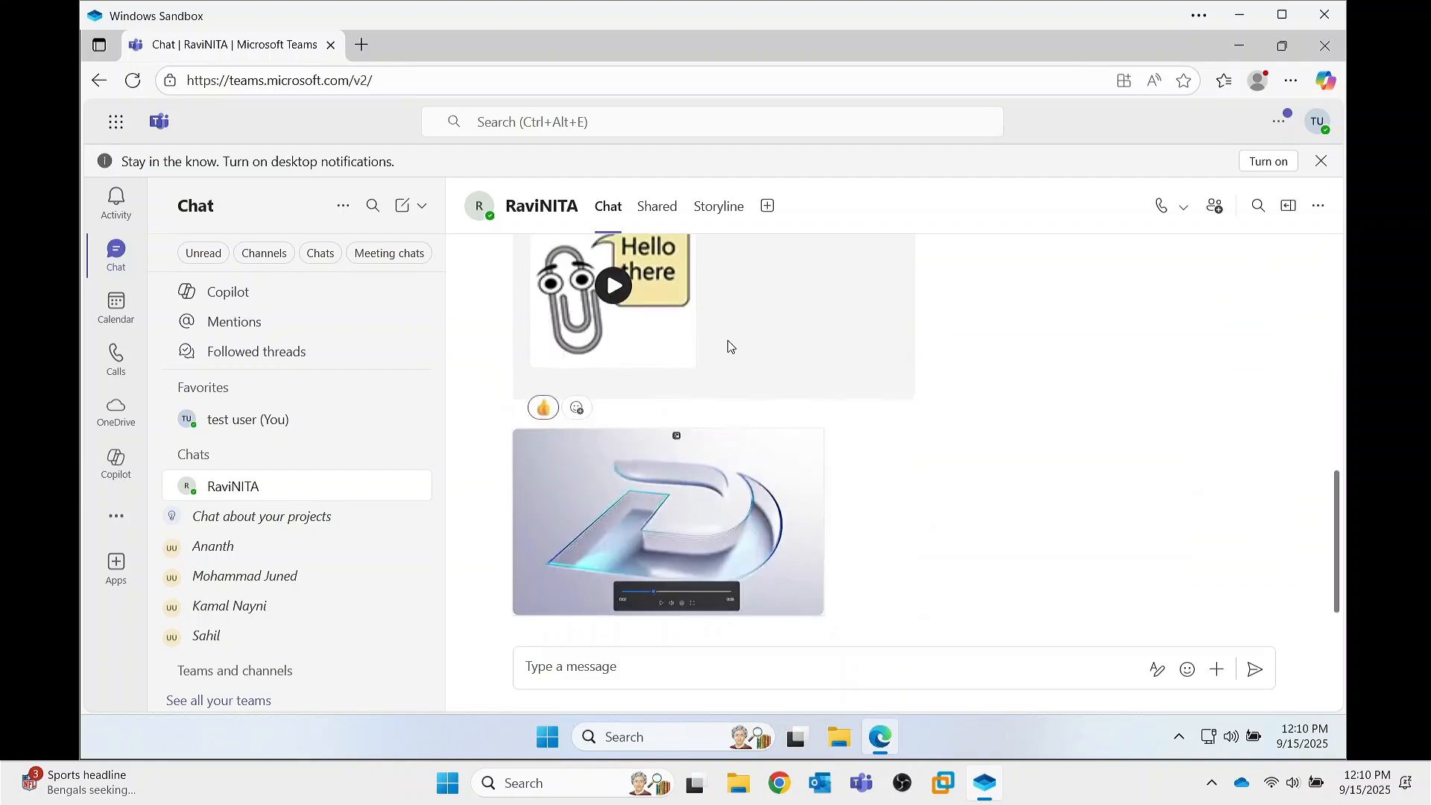